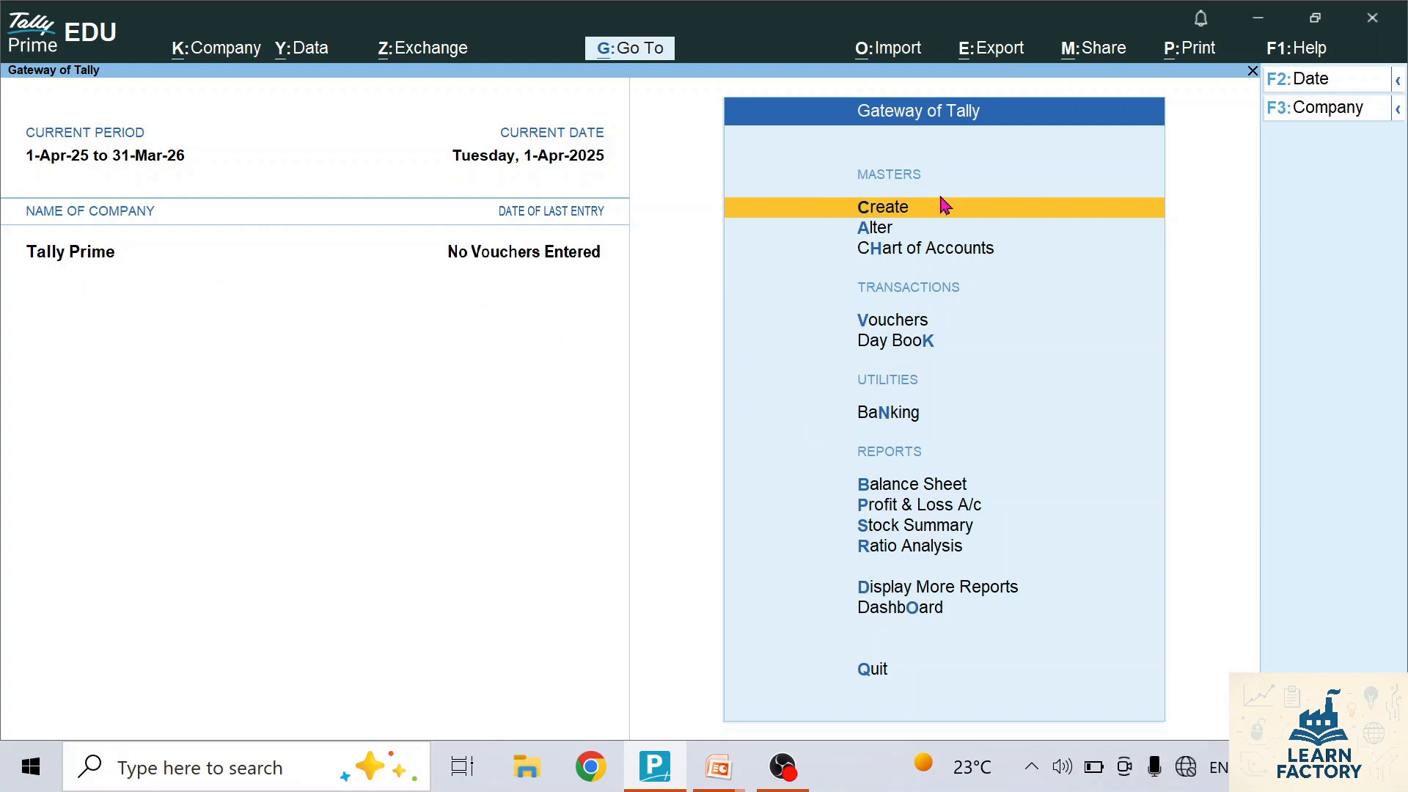
Open the creation form for a new stock group among the inventory masters
click(876, 217)
key(Down)
key(Down)
key(Down)
key(Down)
key(Down)
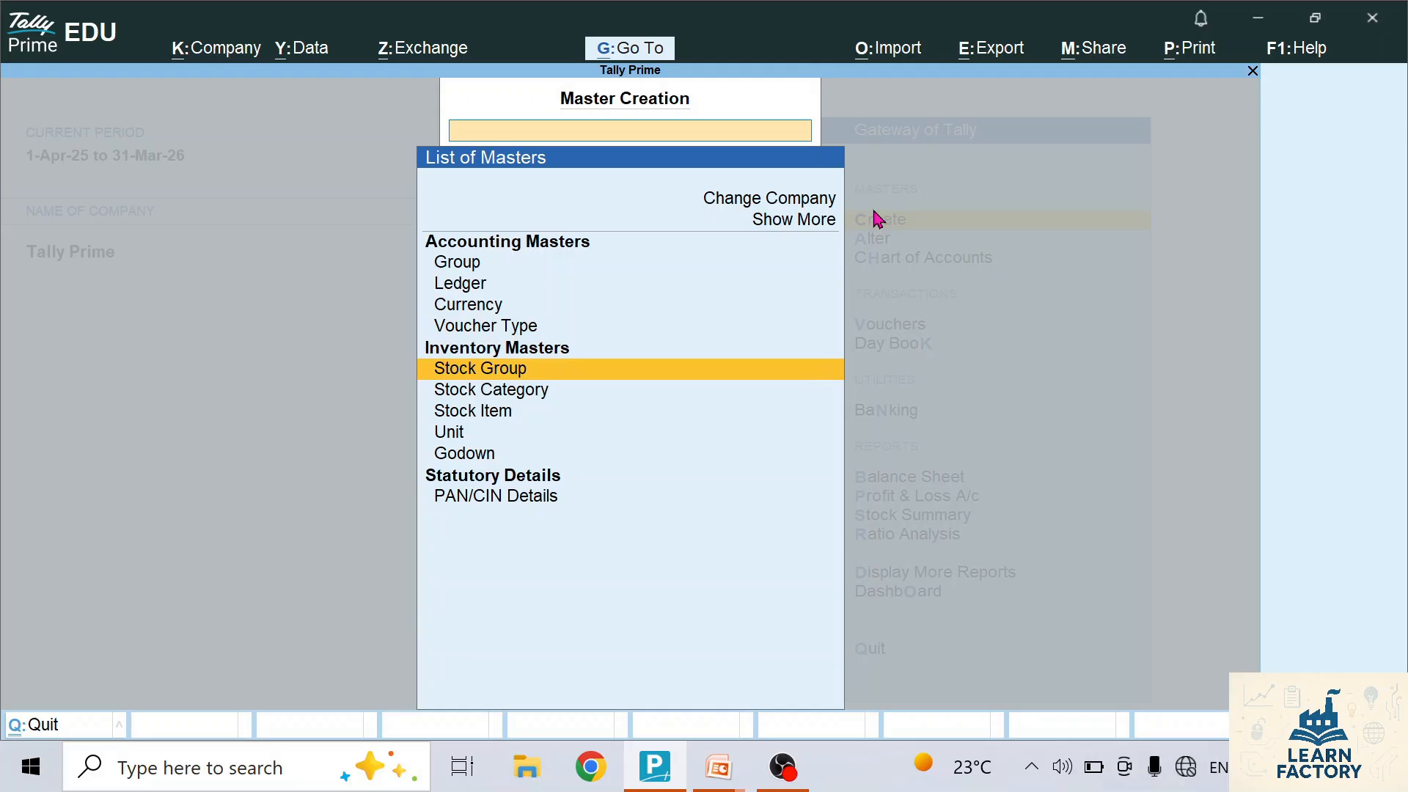
key(Down)
key(Down)
key(Down)
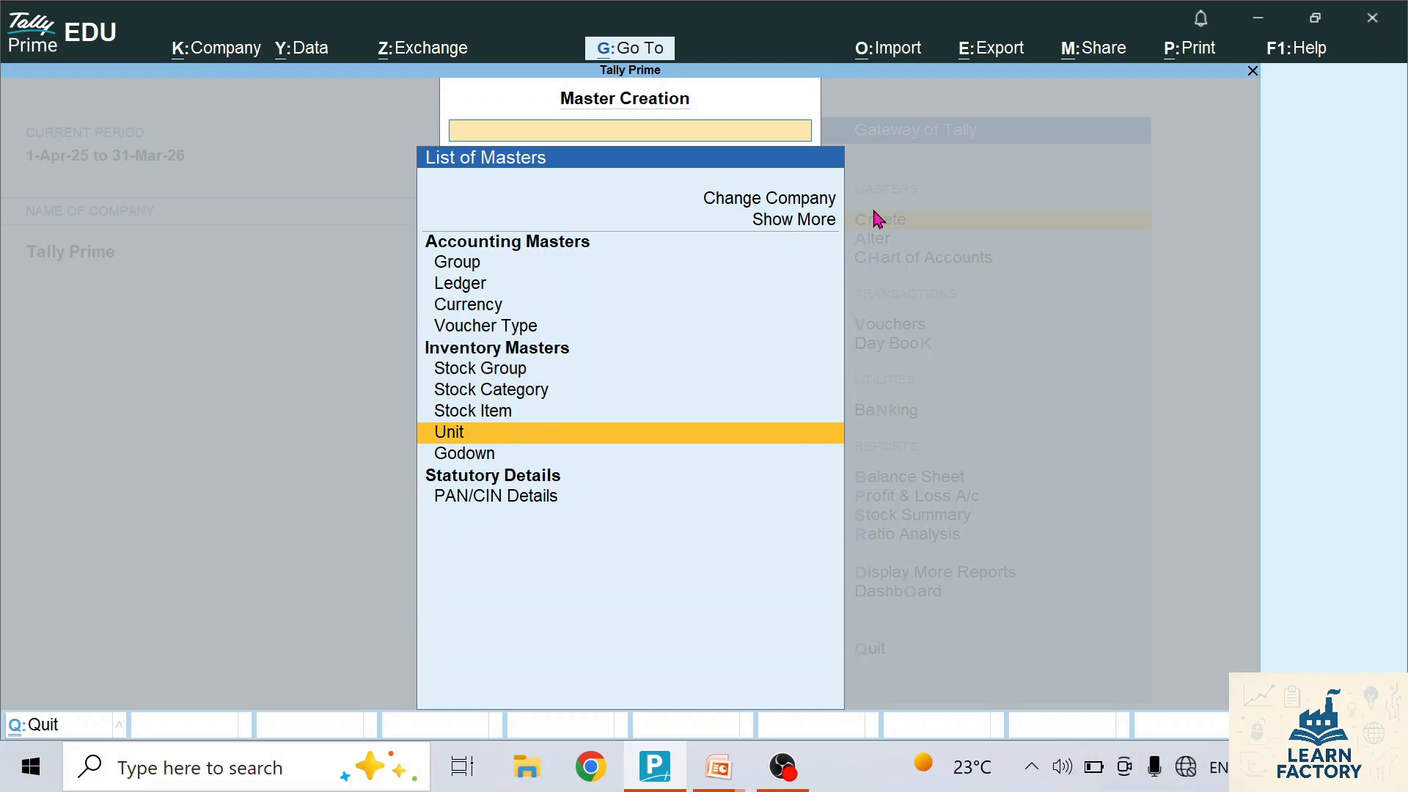
key(Up)
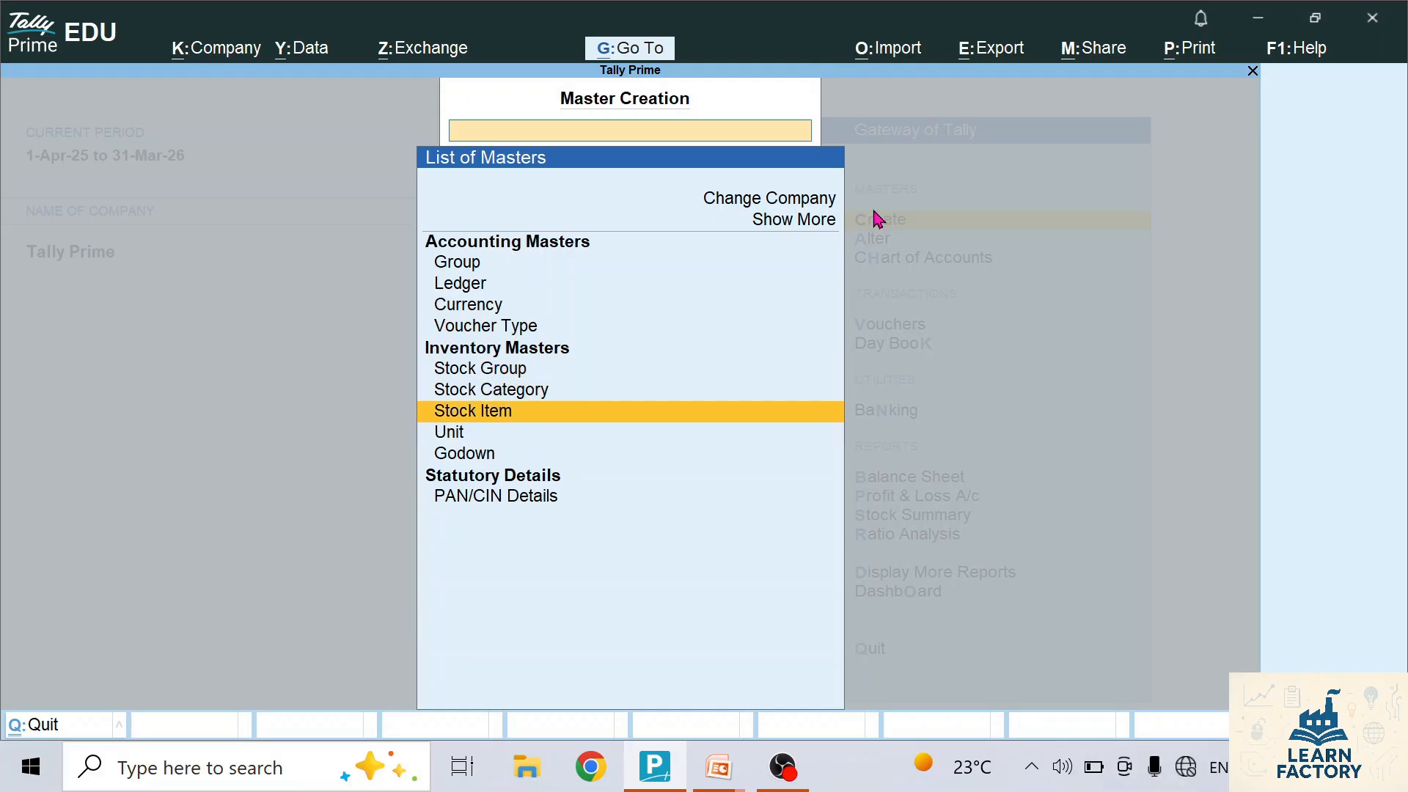
key(Up)
key(Up)
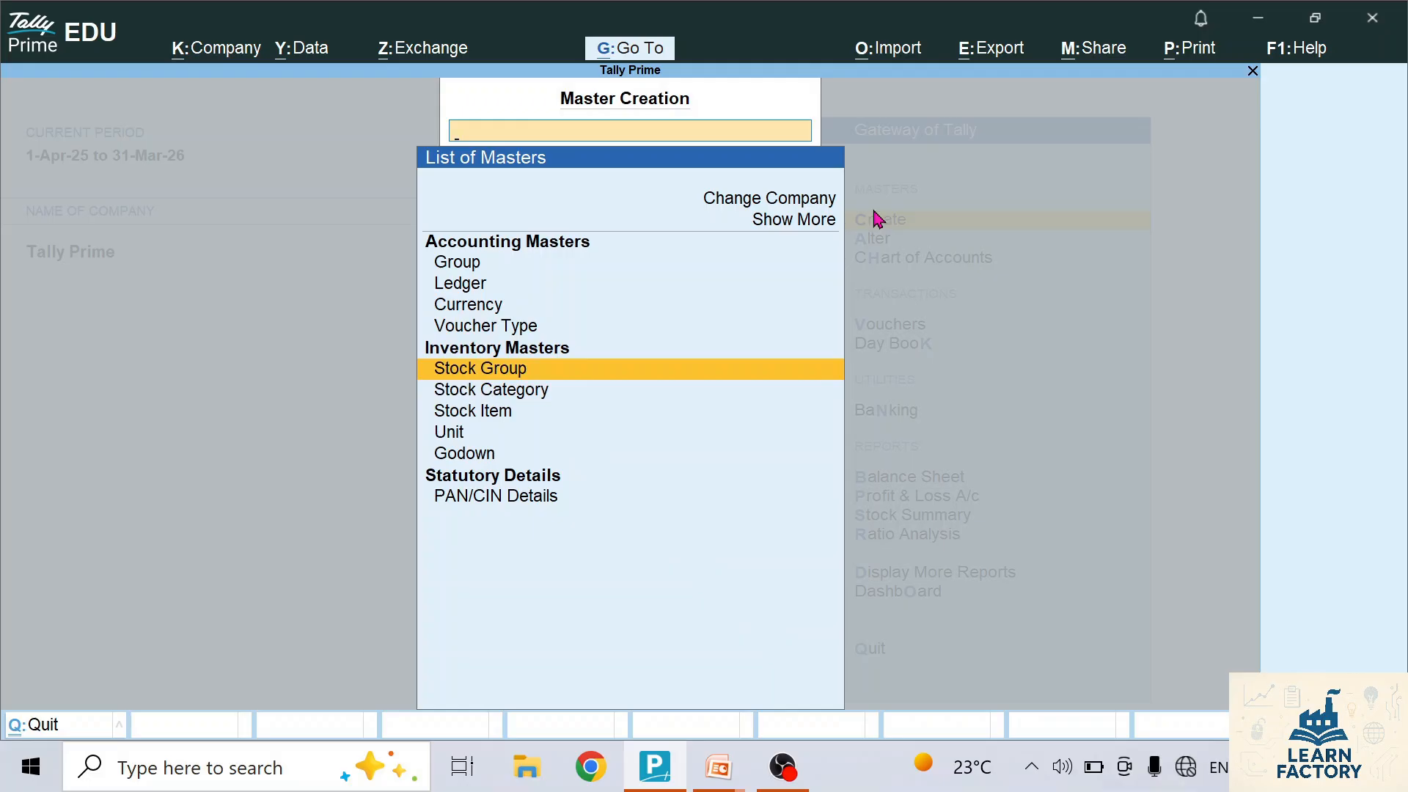
key(Return)
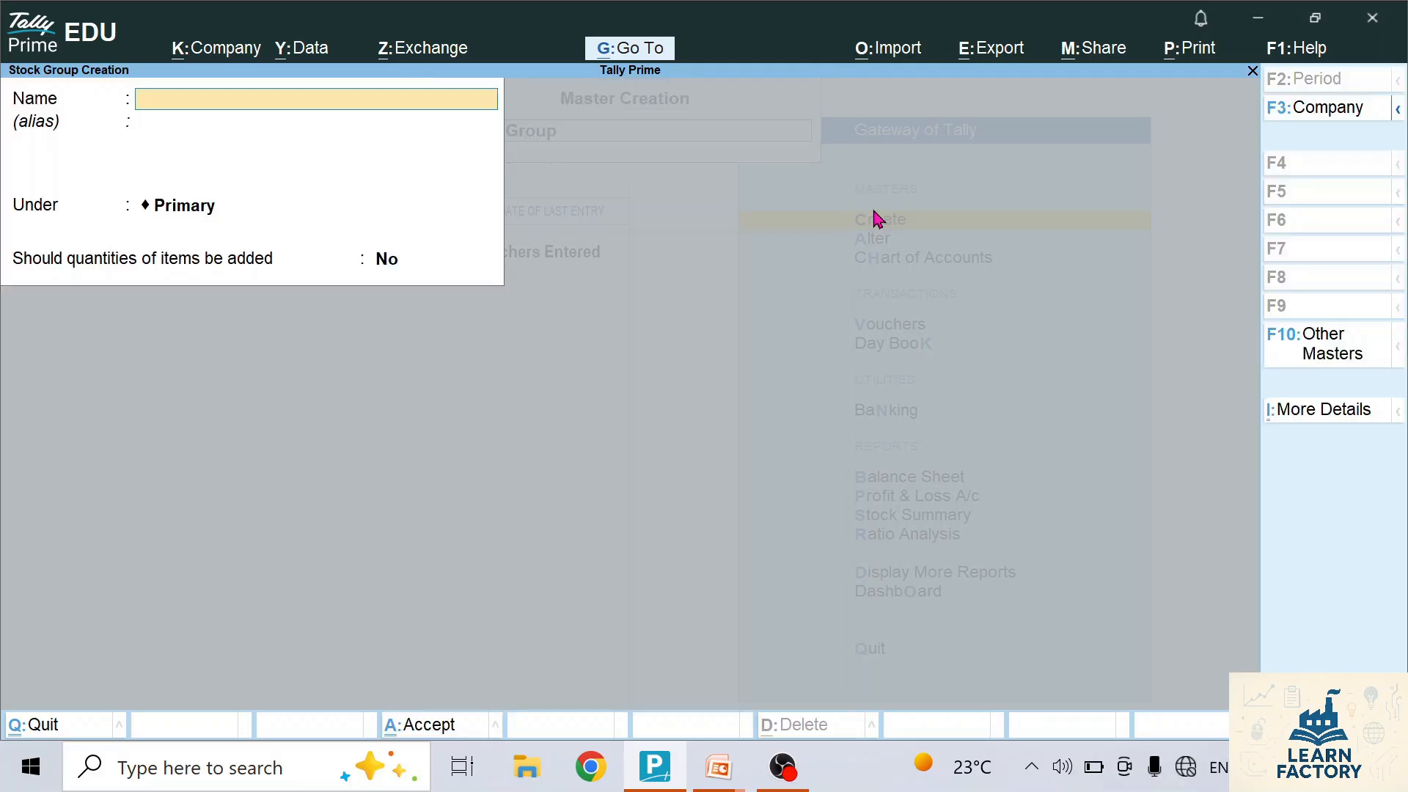
Create a stock group named Snacks under Primary, without an alias, leaving the adding of item quantities at No
text(Snacks)
key(Return)
key(Return)
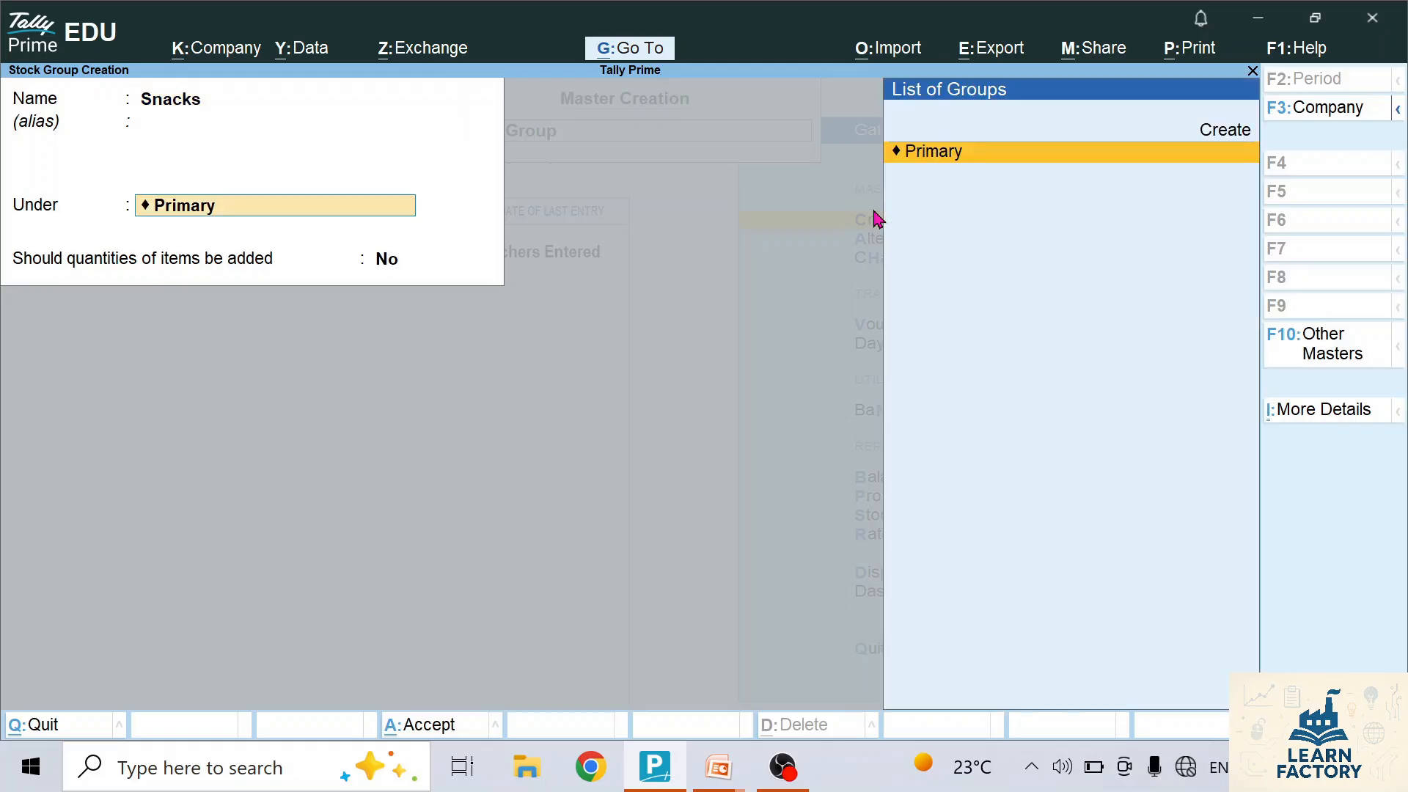
key(Return)
key(Return)
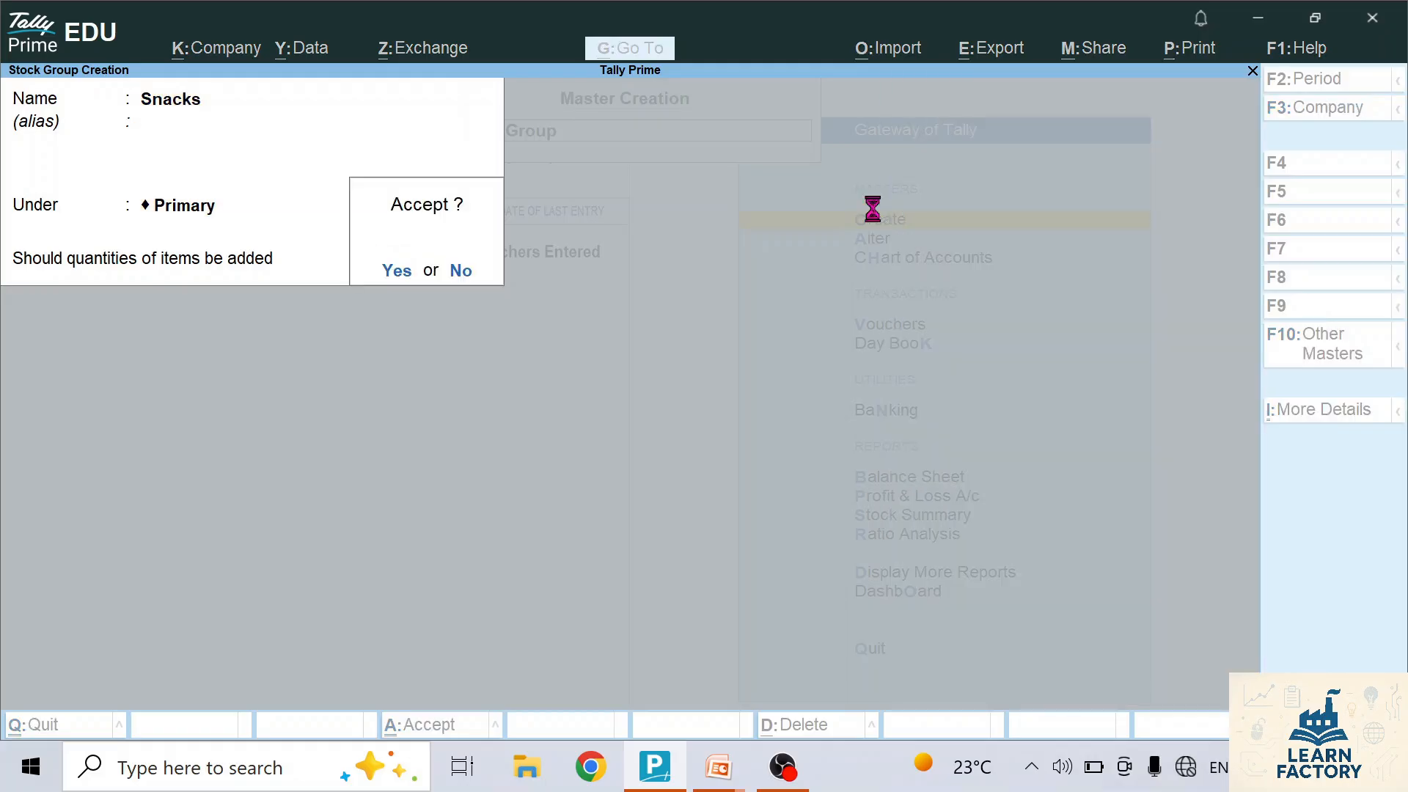
key(Return)
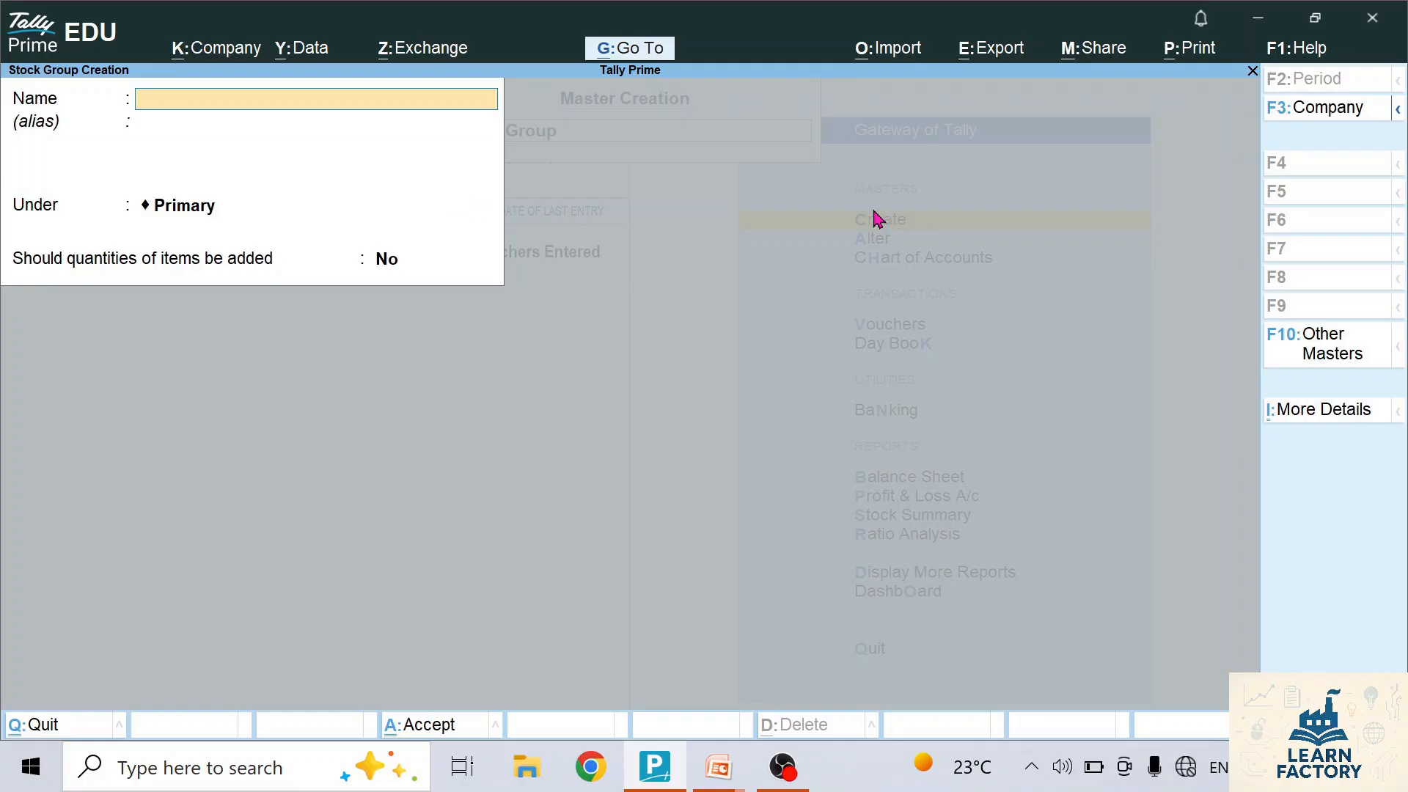
Create a second stock group named Stationery under Primary and leave stock group creation
text(Stationery)
key(Return)
key(Return)
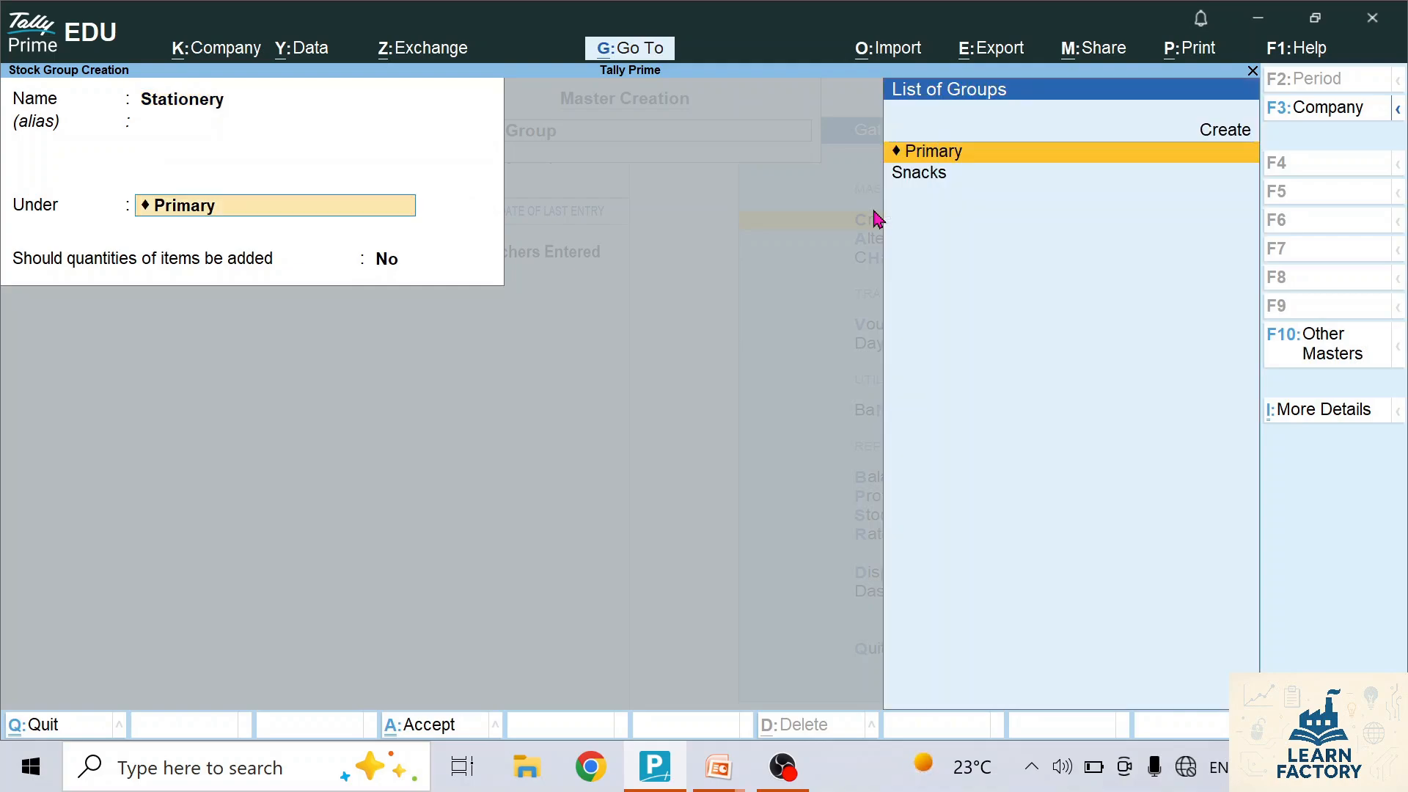
key(Return)
key(Return)
key(Return)
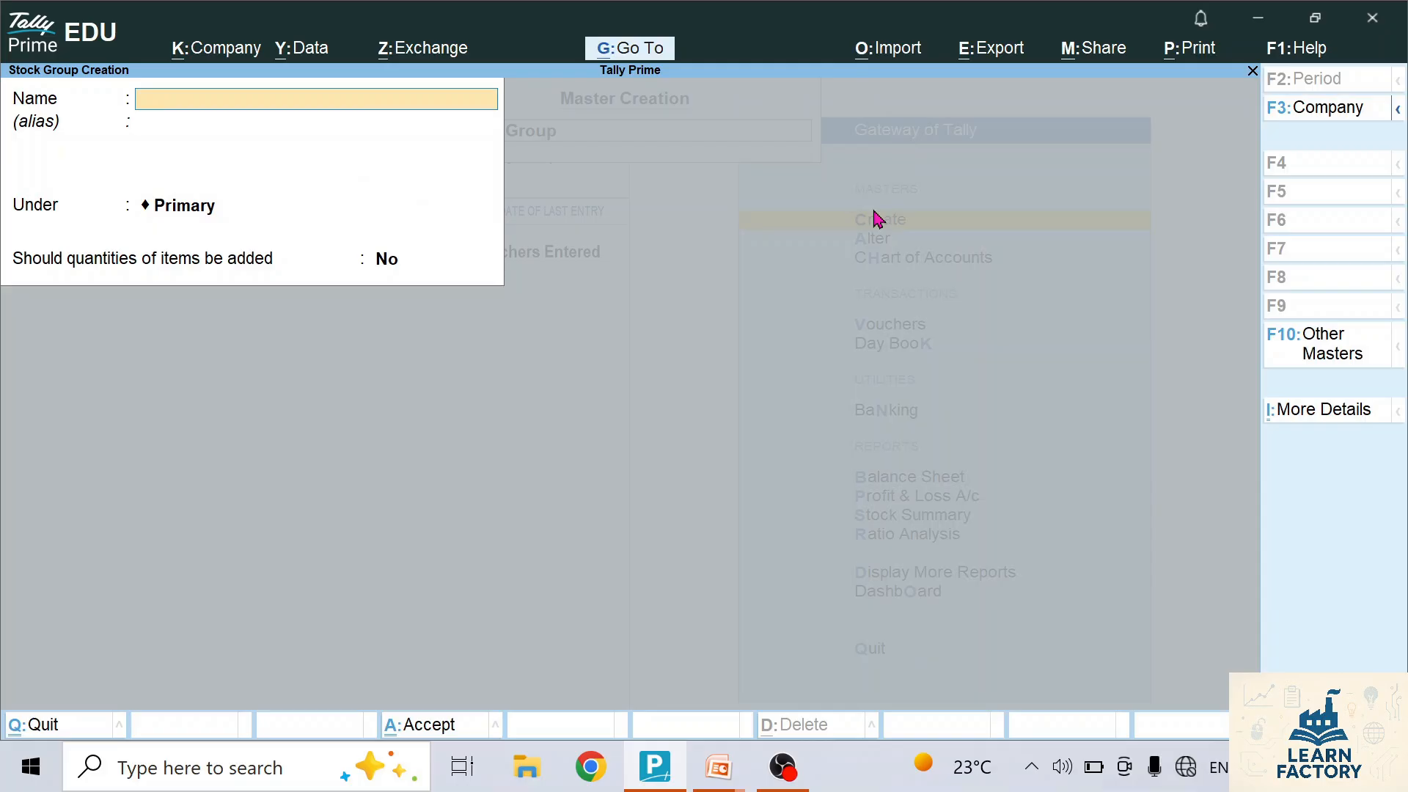
key(Escape)
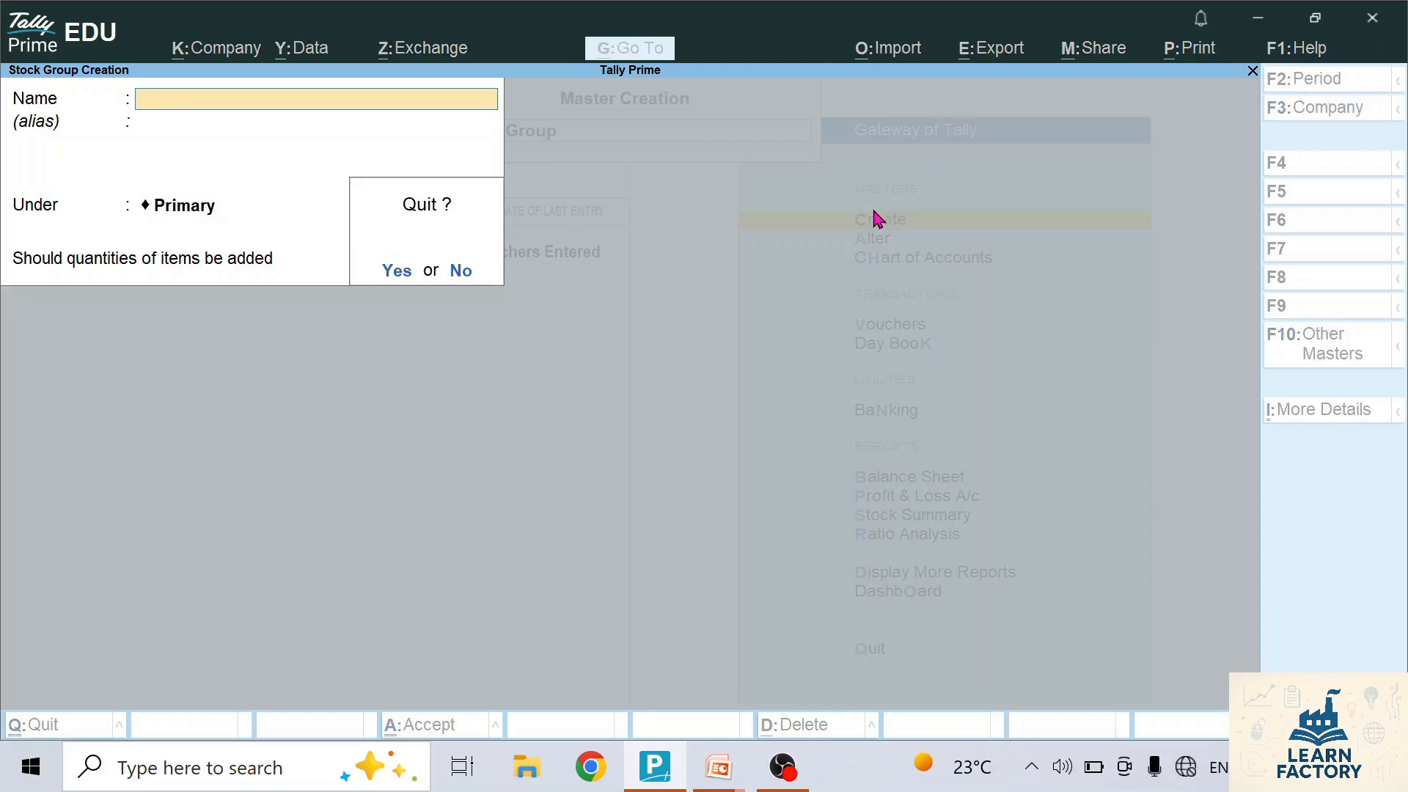
key(Return)
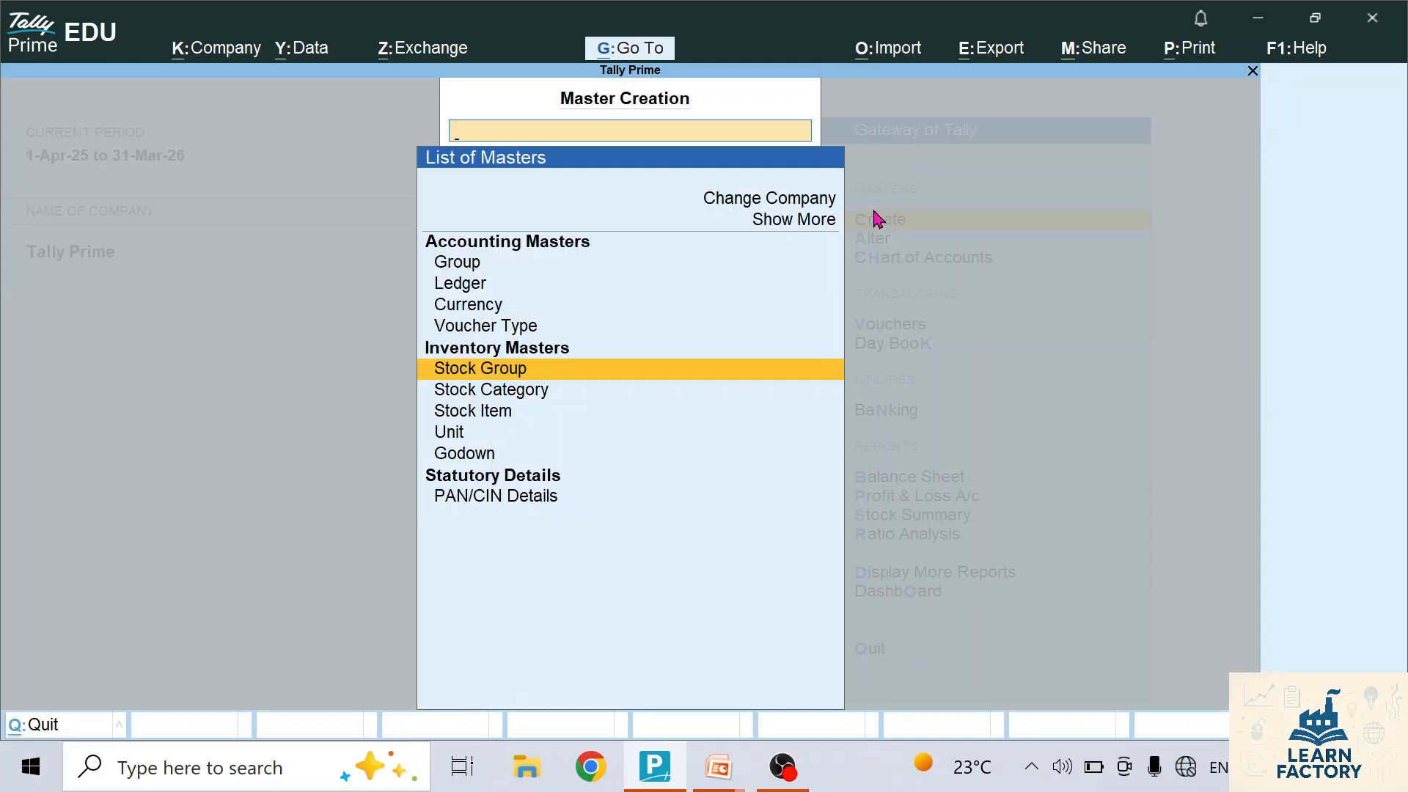
Create a simple unit with the symbol pkts, the formal name Packets and 0 decimal places
key(Down)
key(Down)
key(Down)
key(Return)
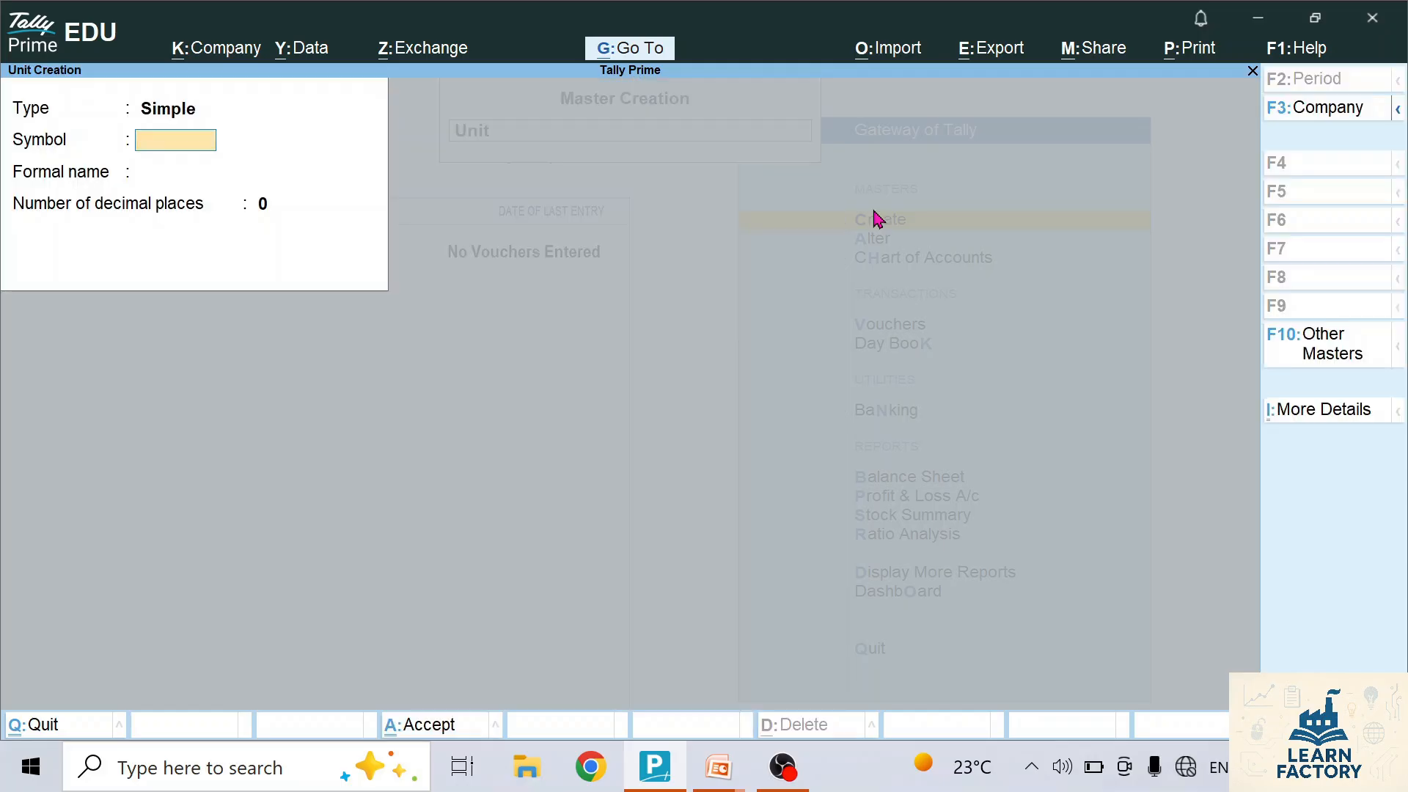
text(pkts)
key(Return)
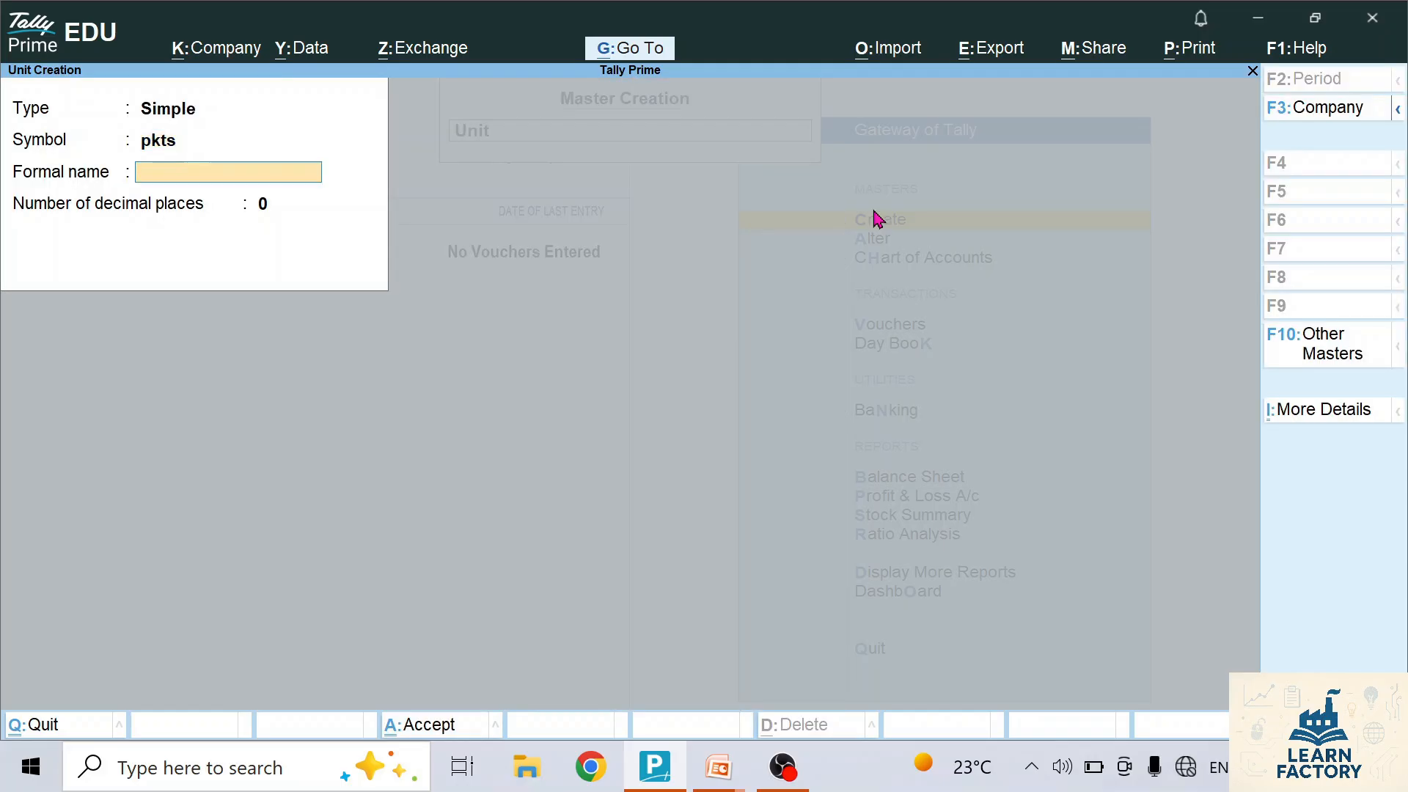
text(Packets)
key(Return)
key(Return)
key(Return)
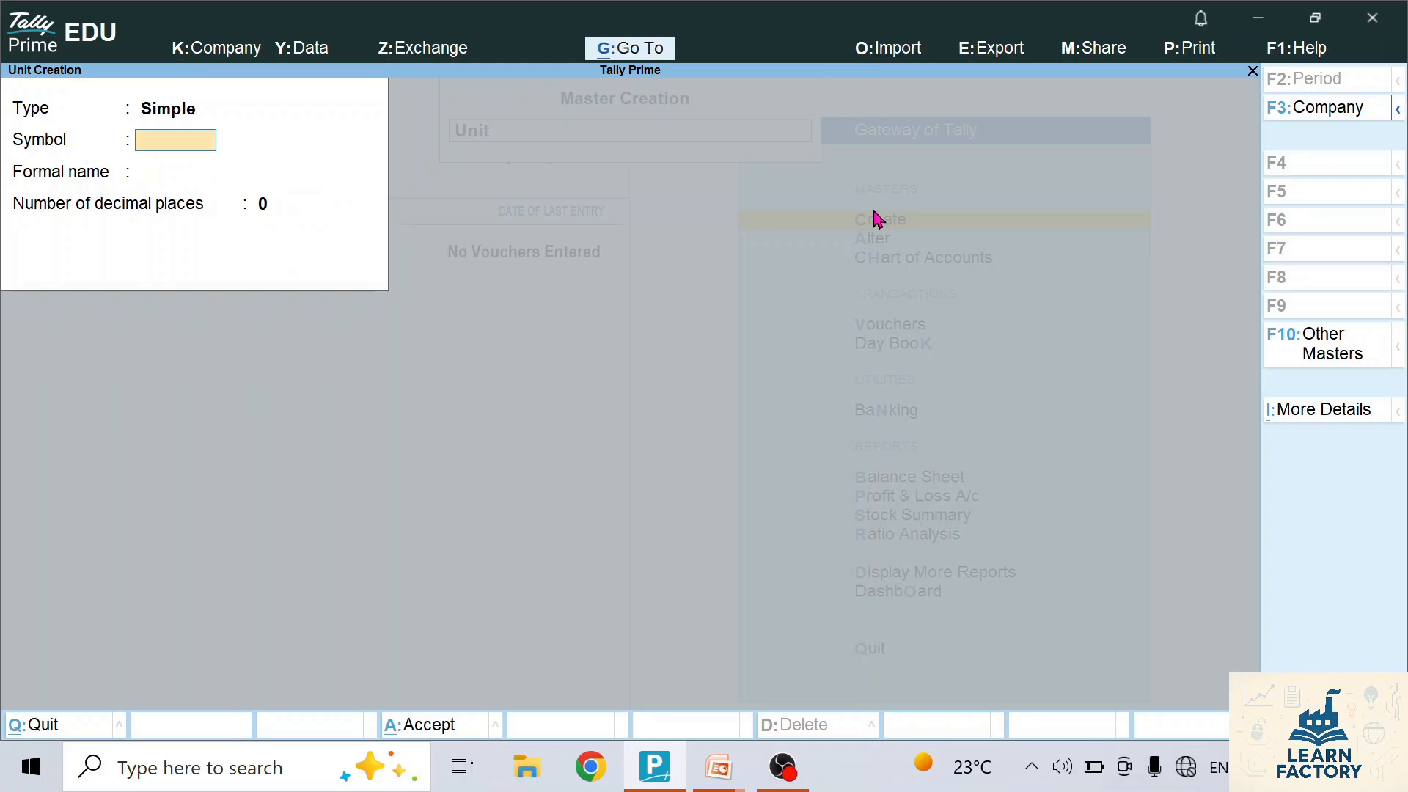
Create another simple unit with the symbol pcs, formal name Pieces and 0 decimal places, and leave unit creation
text(pcs)
key(Return)
text(Pieces)
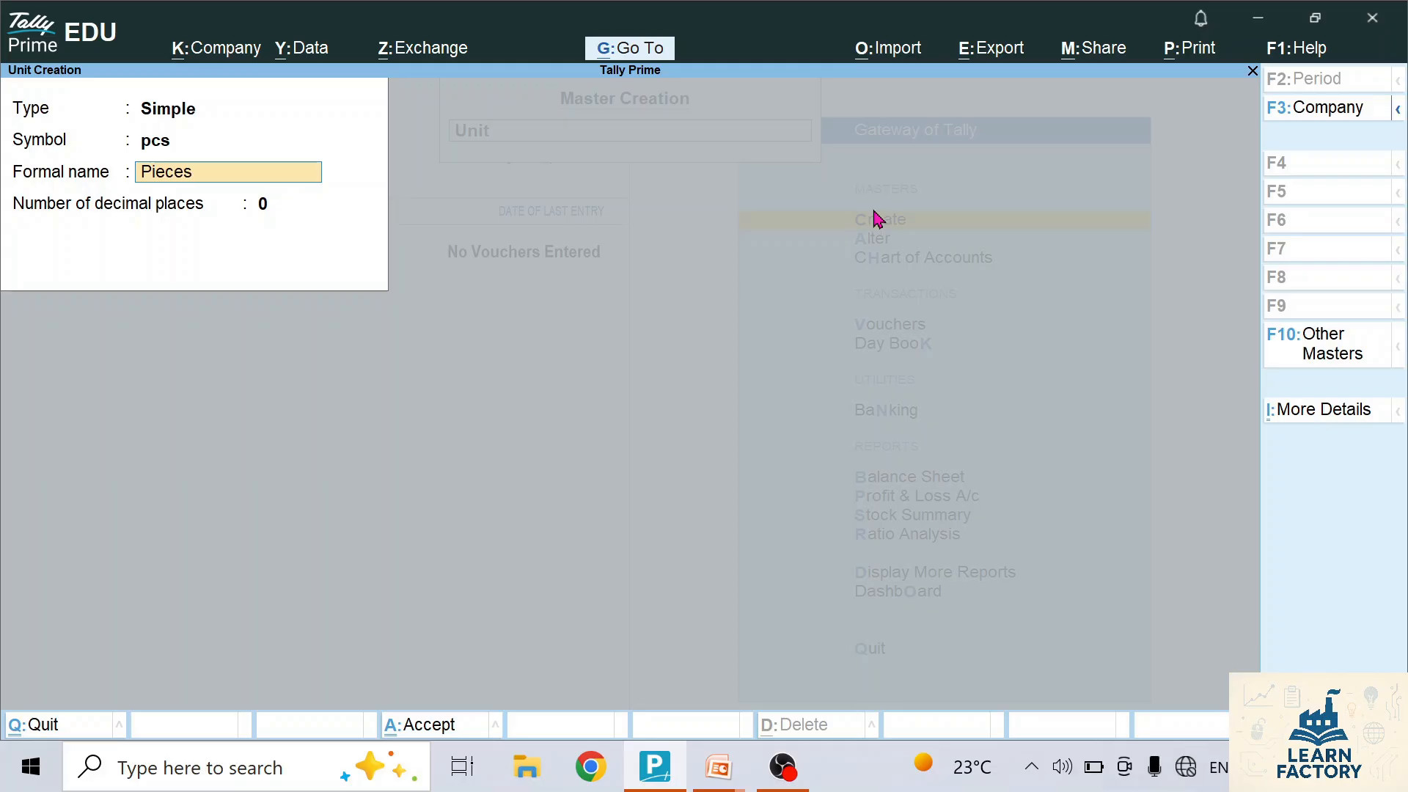
key(Return)
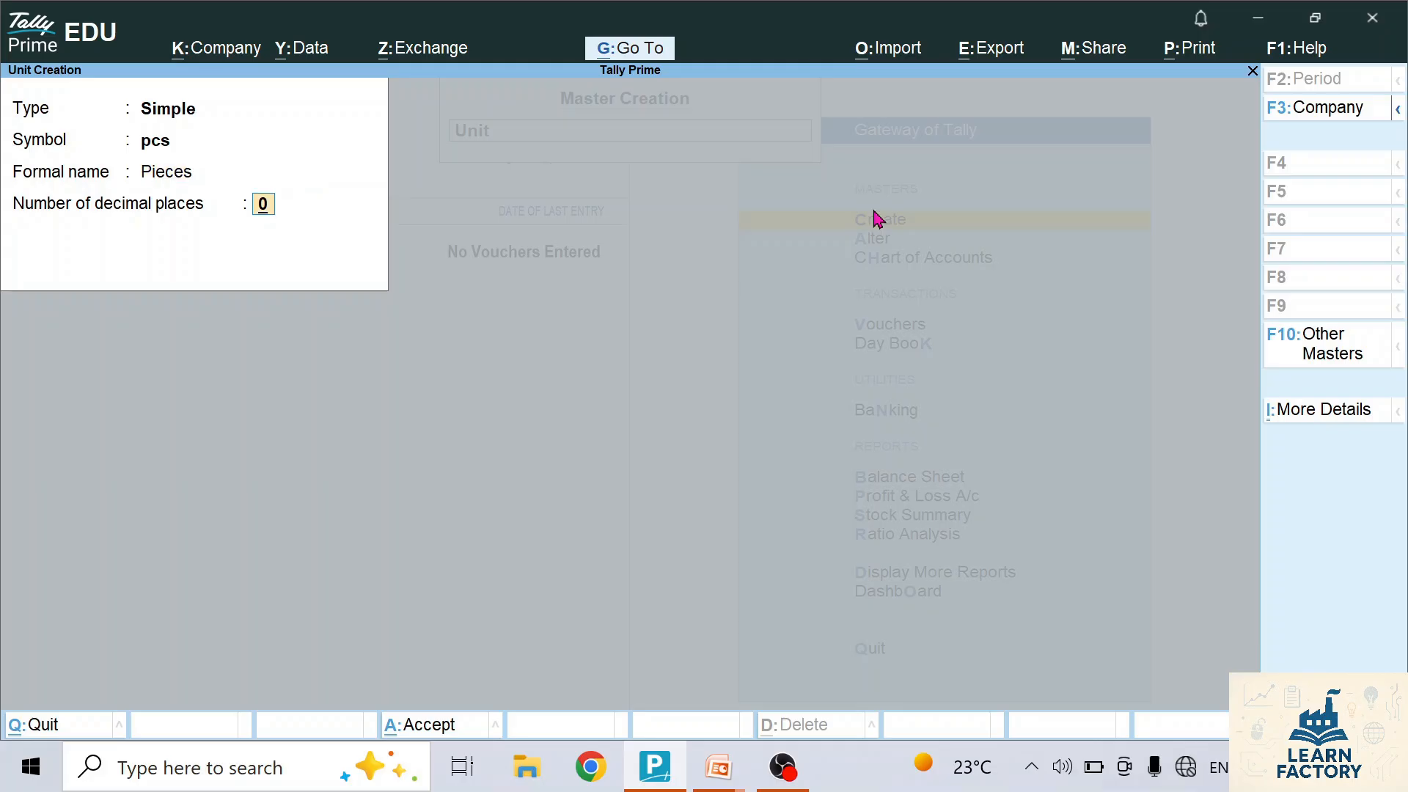
key(Return)
key(Return)
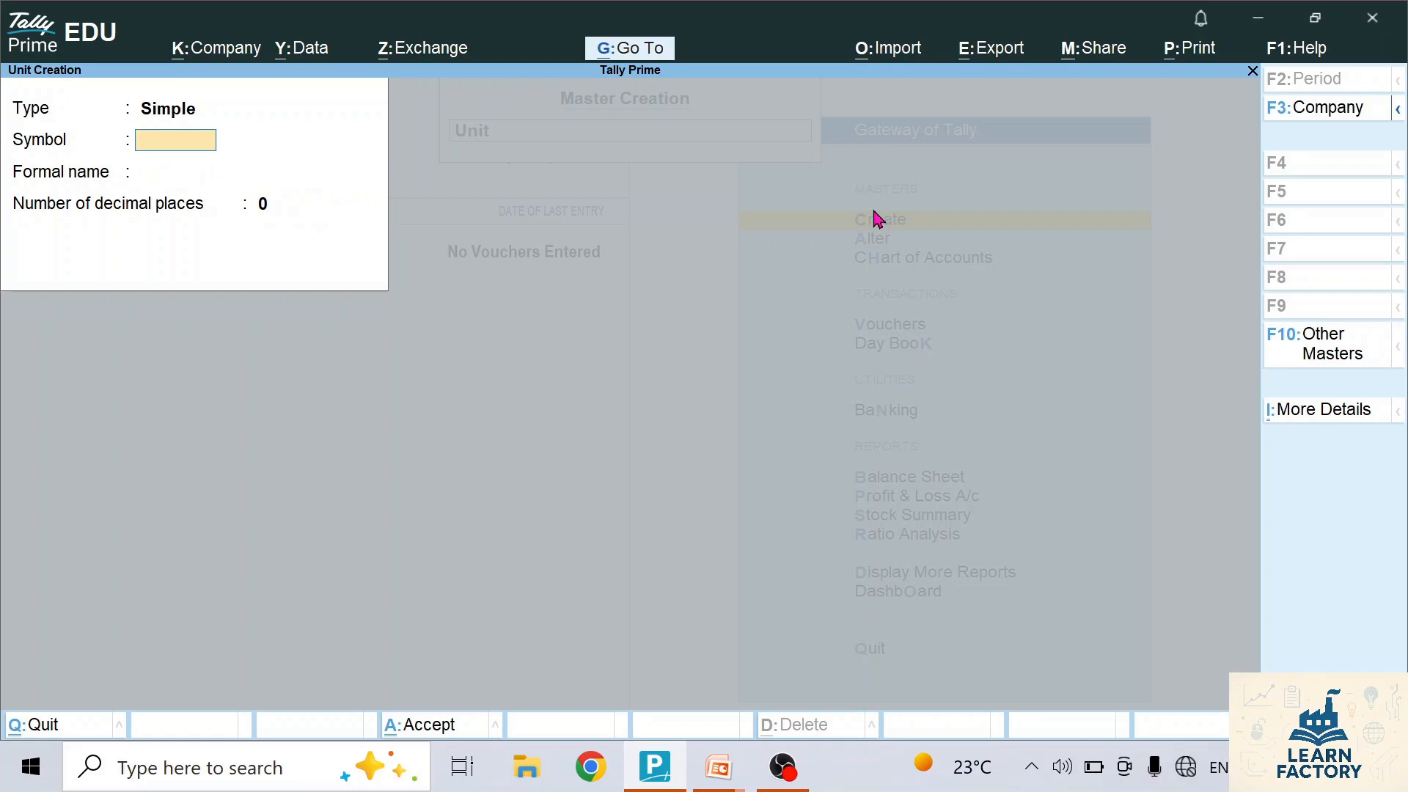
key(Escape)
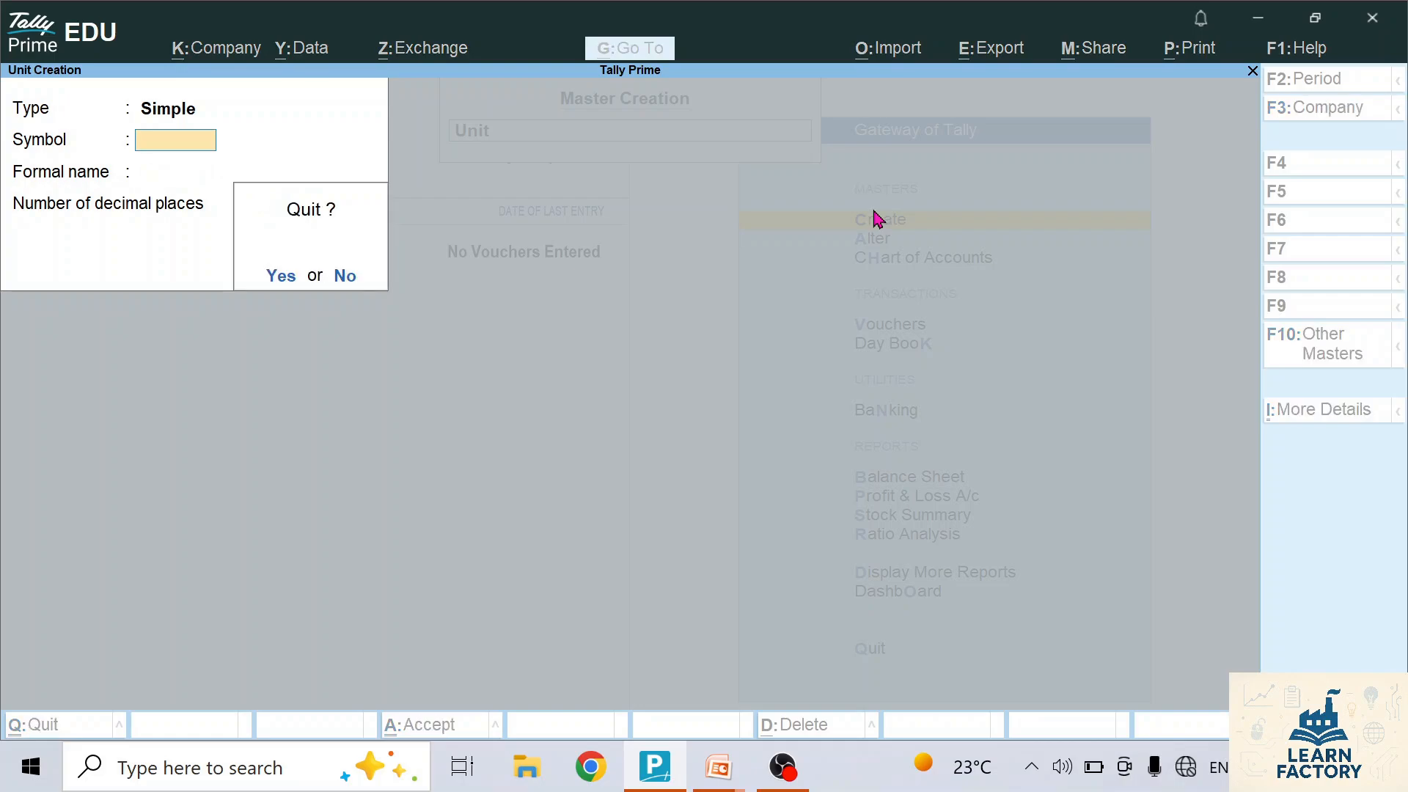
key(y)
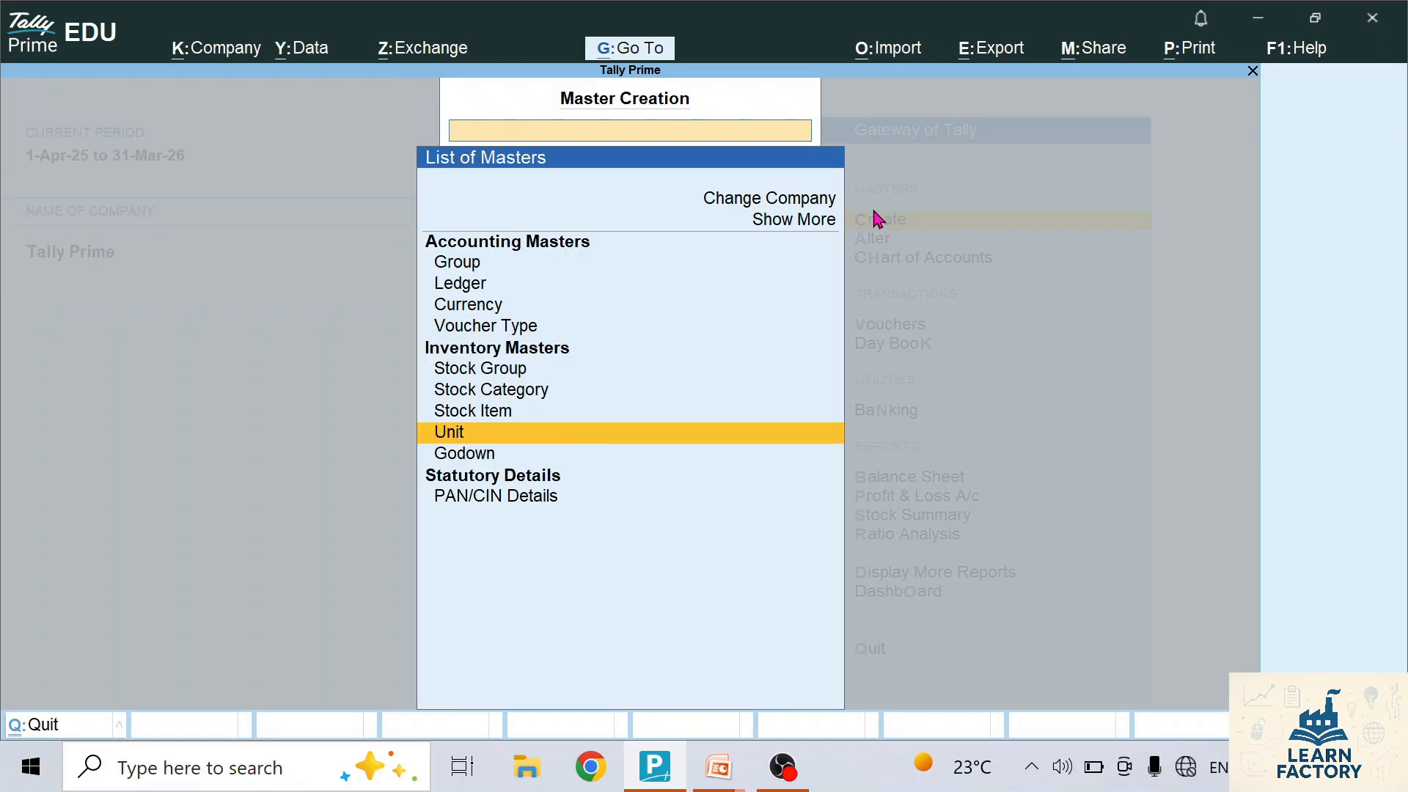
Start a new stock item named Chips under the Snacks group with pkts as its unit
key(Up)
key(Return)
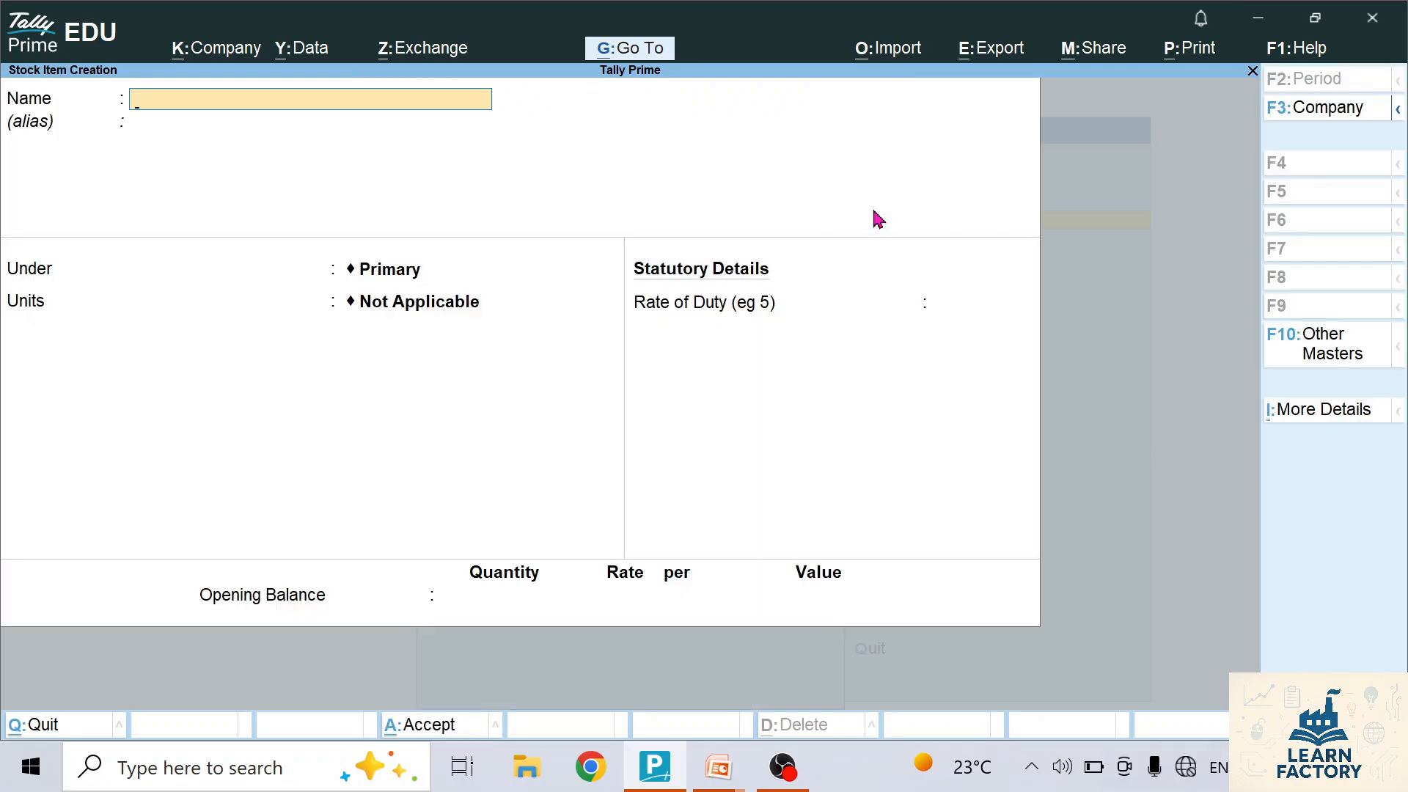
text(Chips)
key(Return)
key(Return)
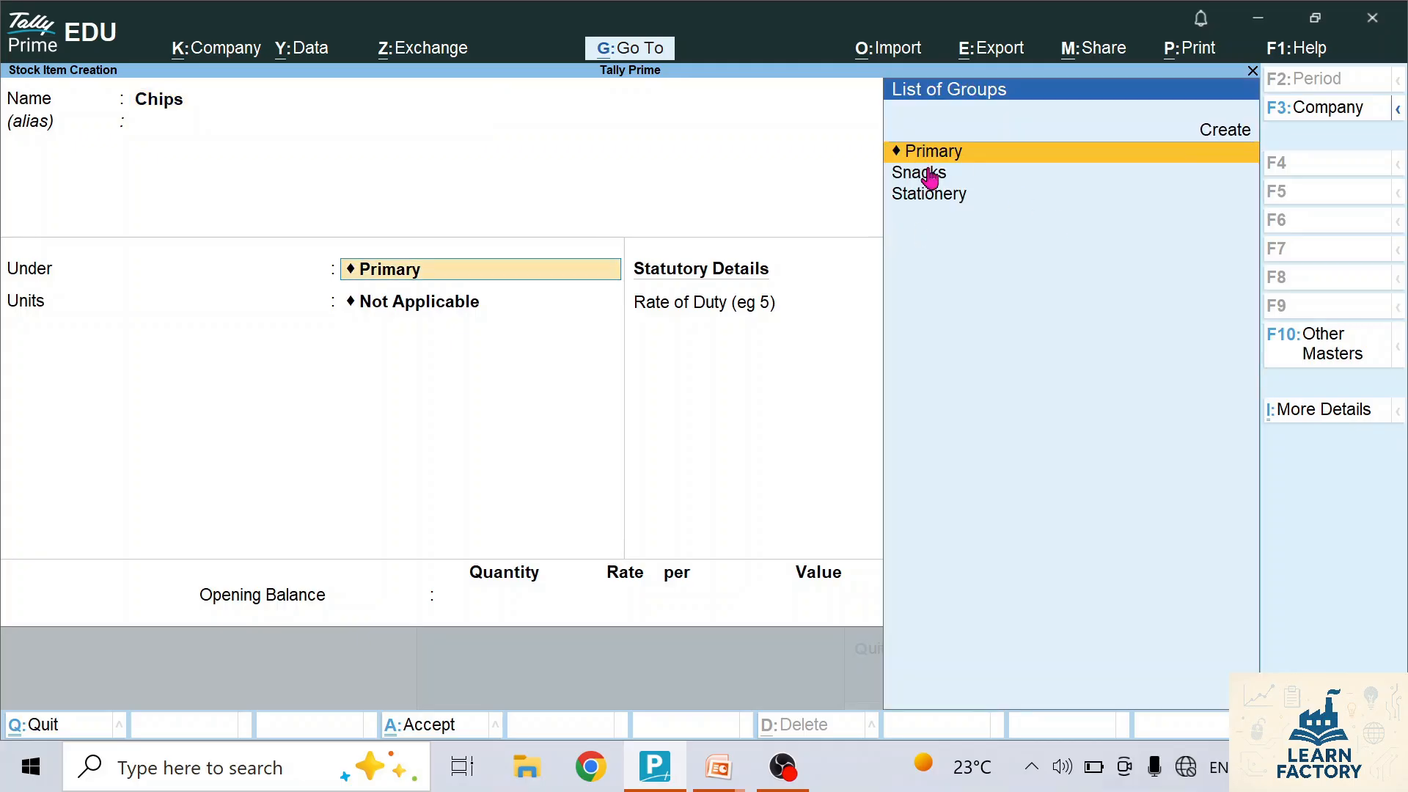
key(Down)
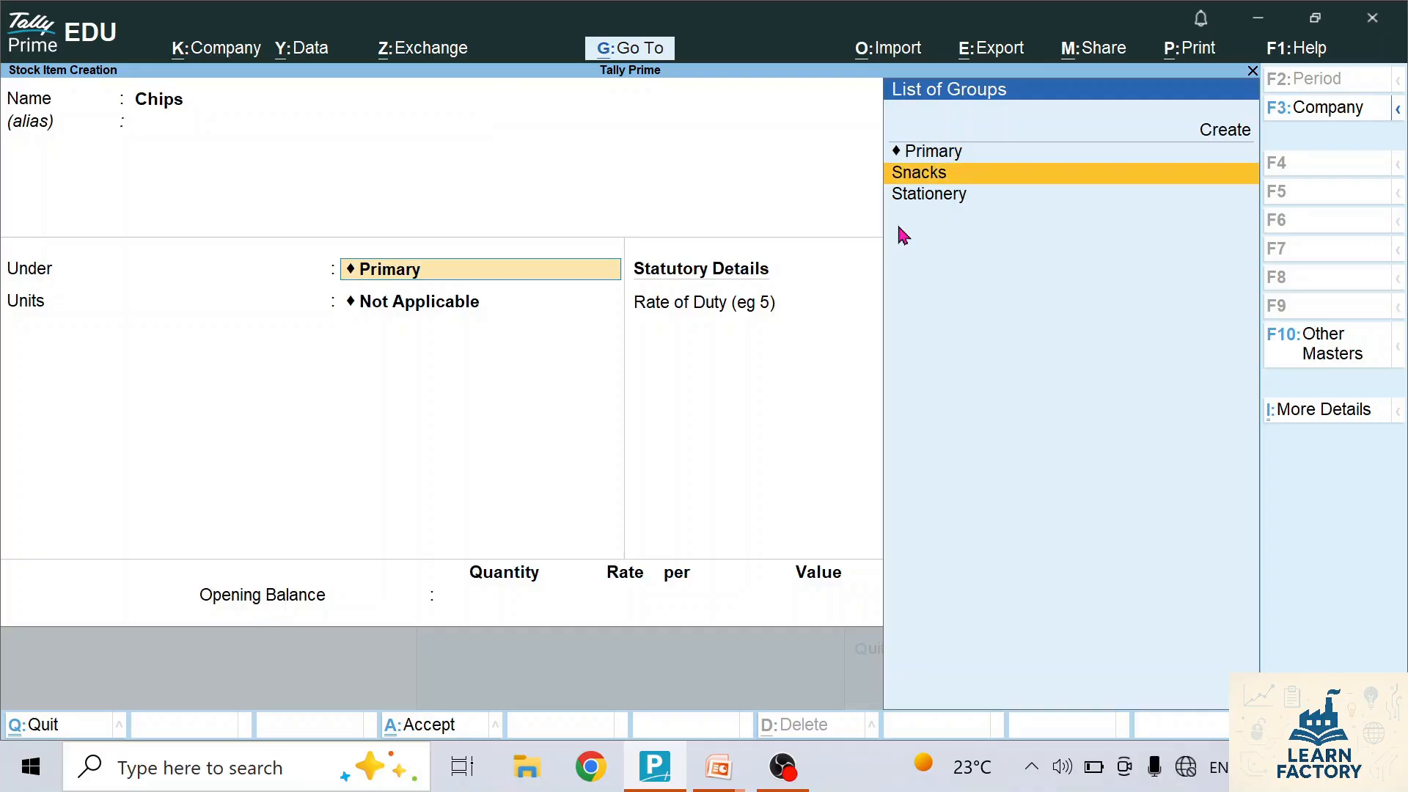
key(Return)
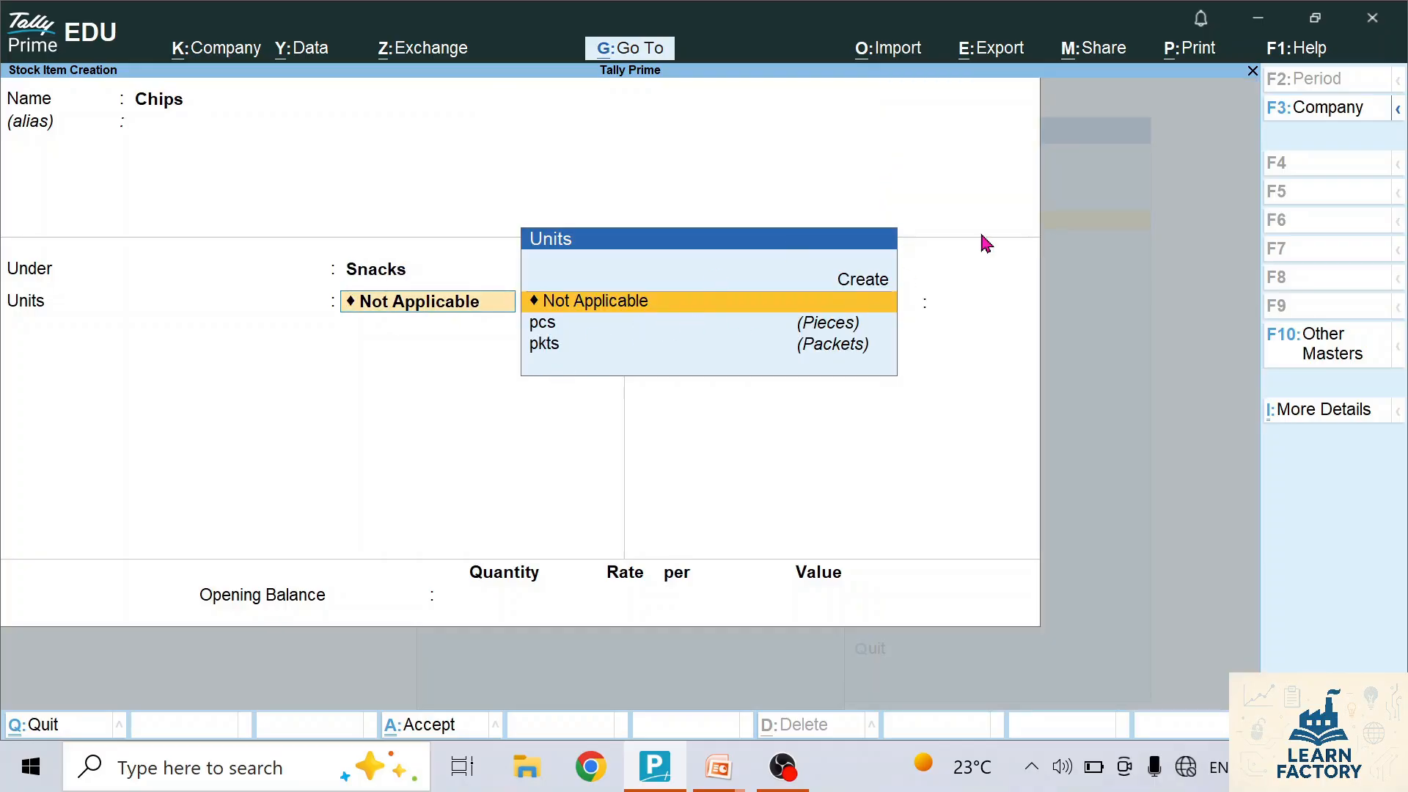
key(Down)
key(Down)
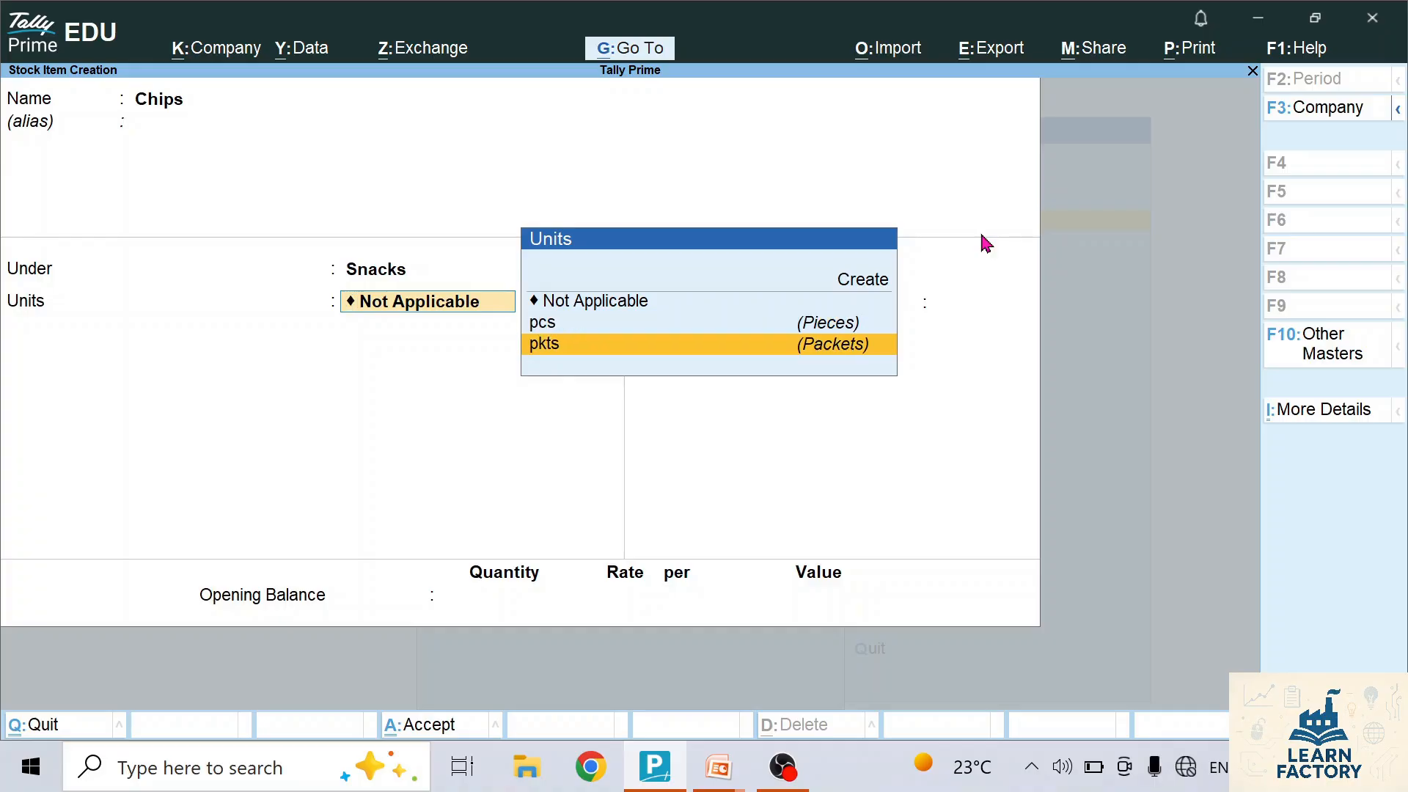
key(Return)
Give Chips an opening balance of 25 pkts at a rate of 8 per packet, without duty, and save the item
key(Return)
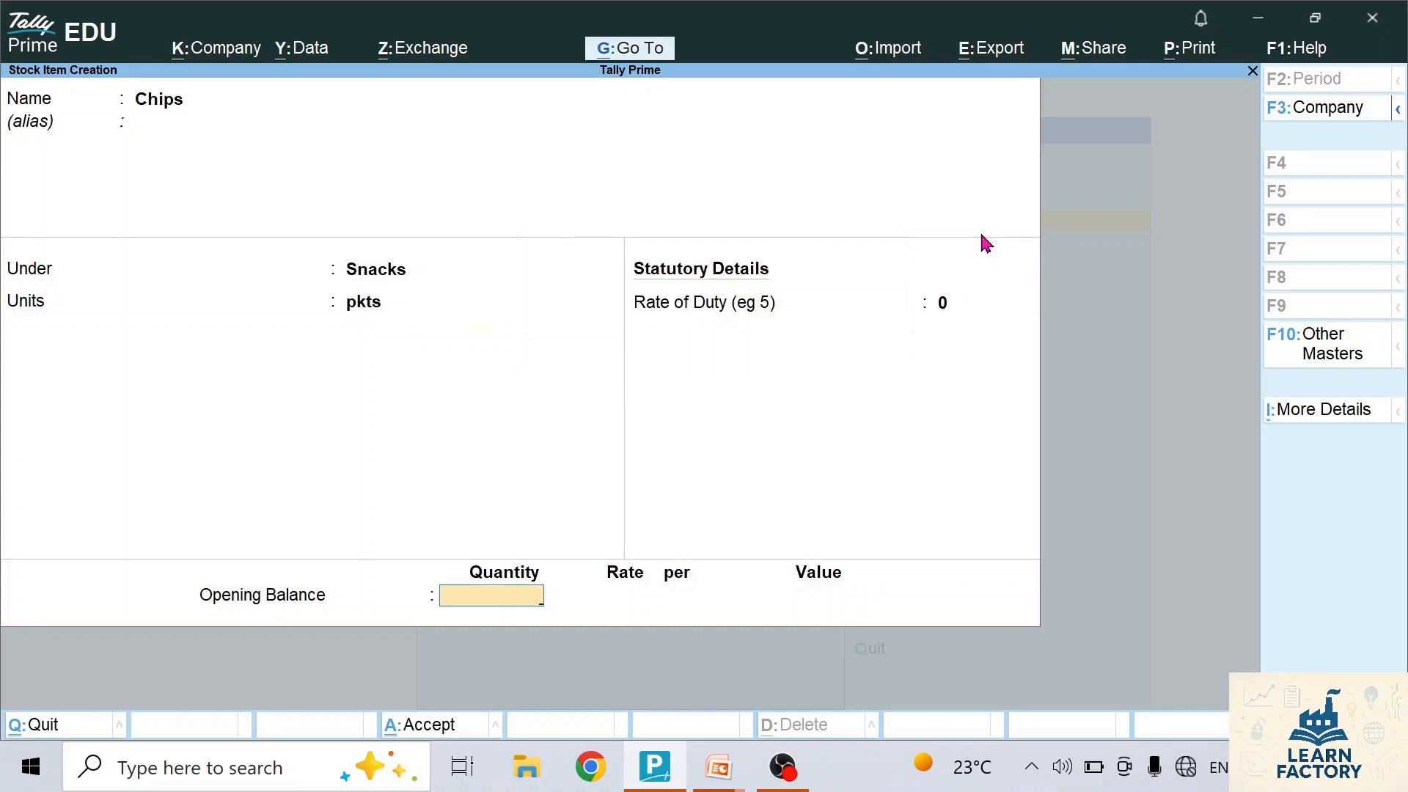
text(25)
key(Return)
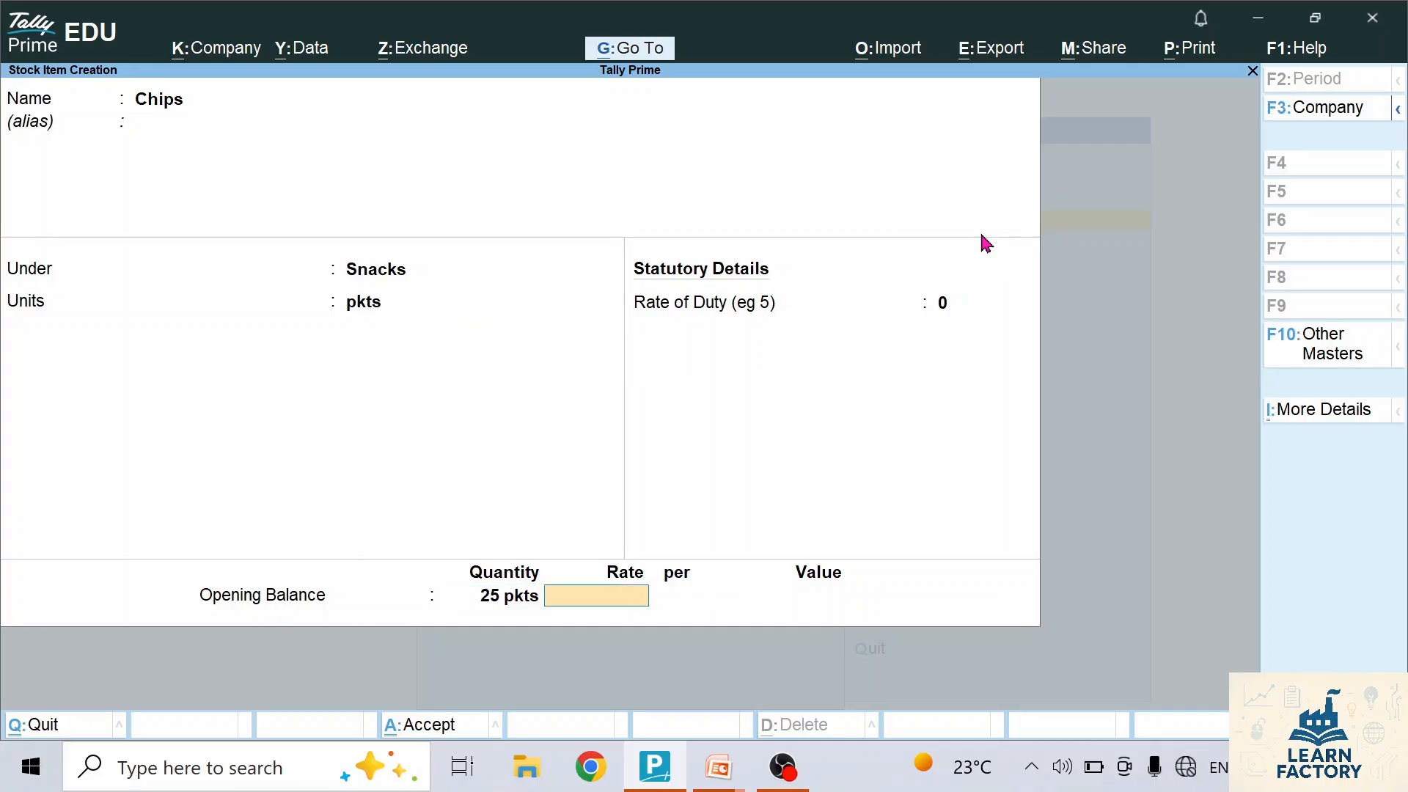
text(8)
key(Return)
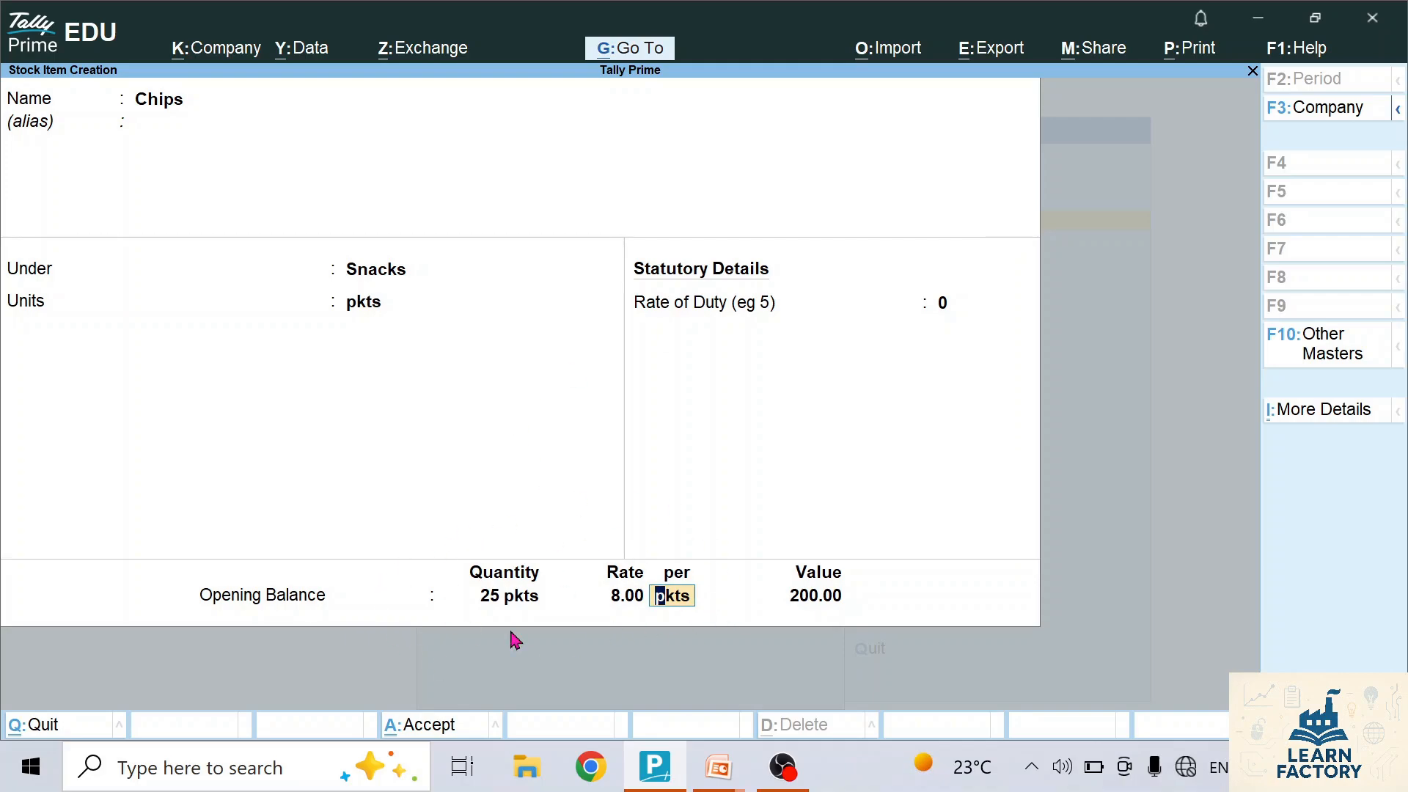
key(Return)
key(Return)
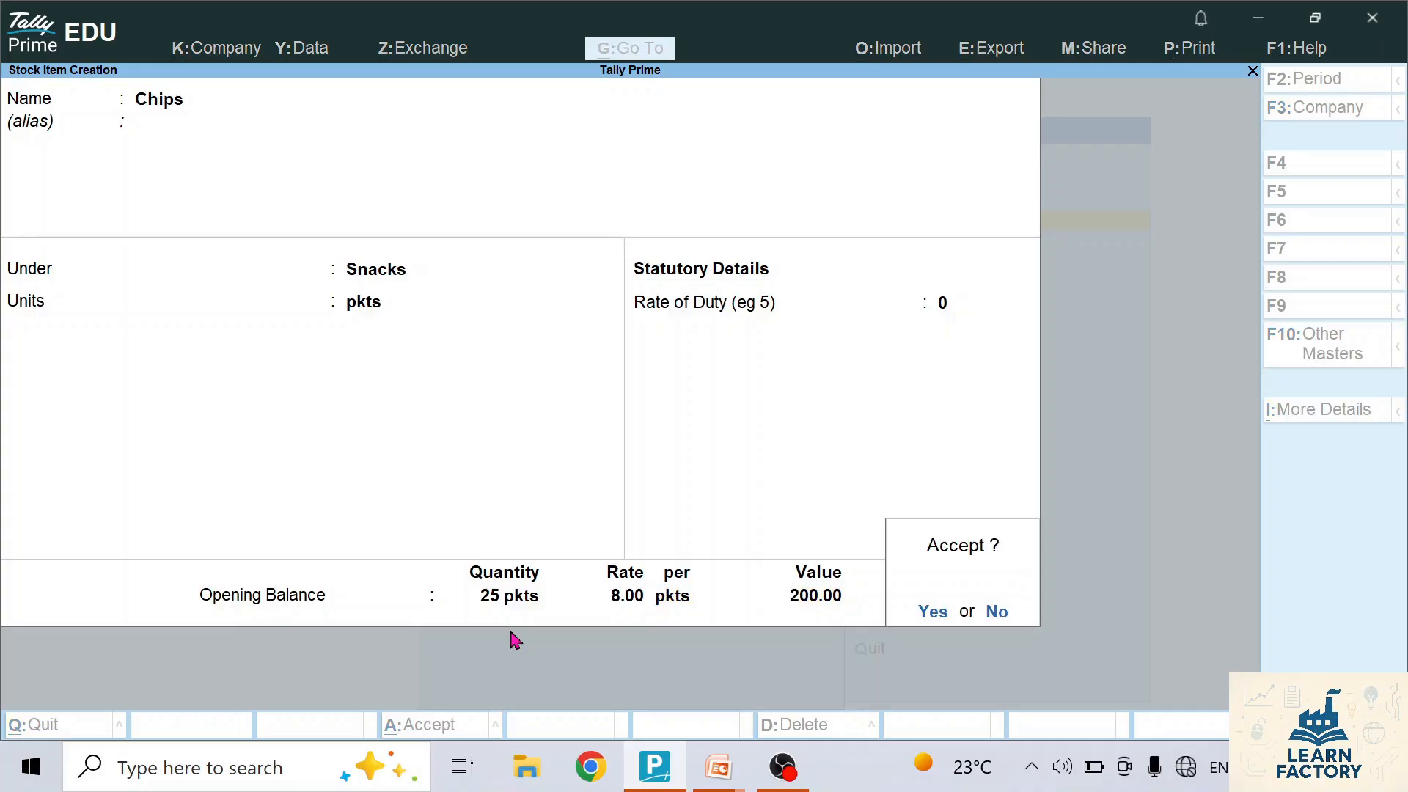
key(Return)
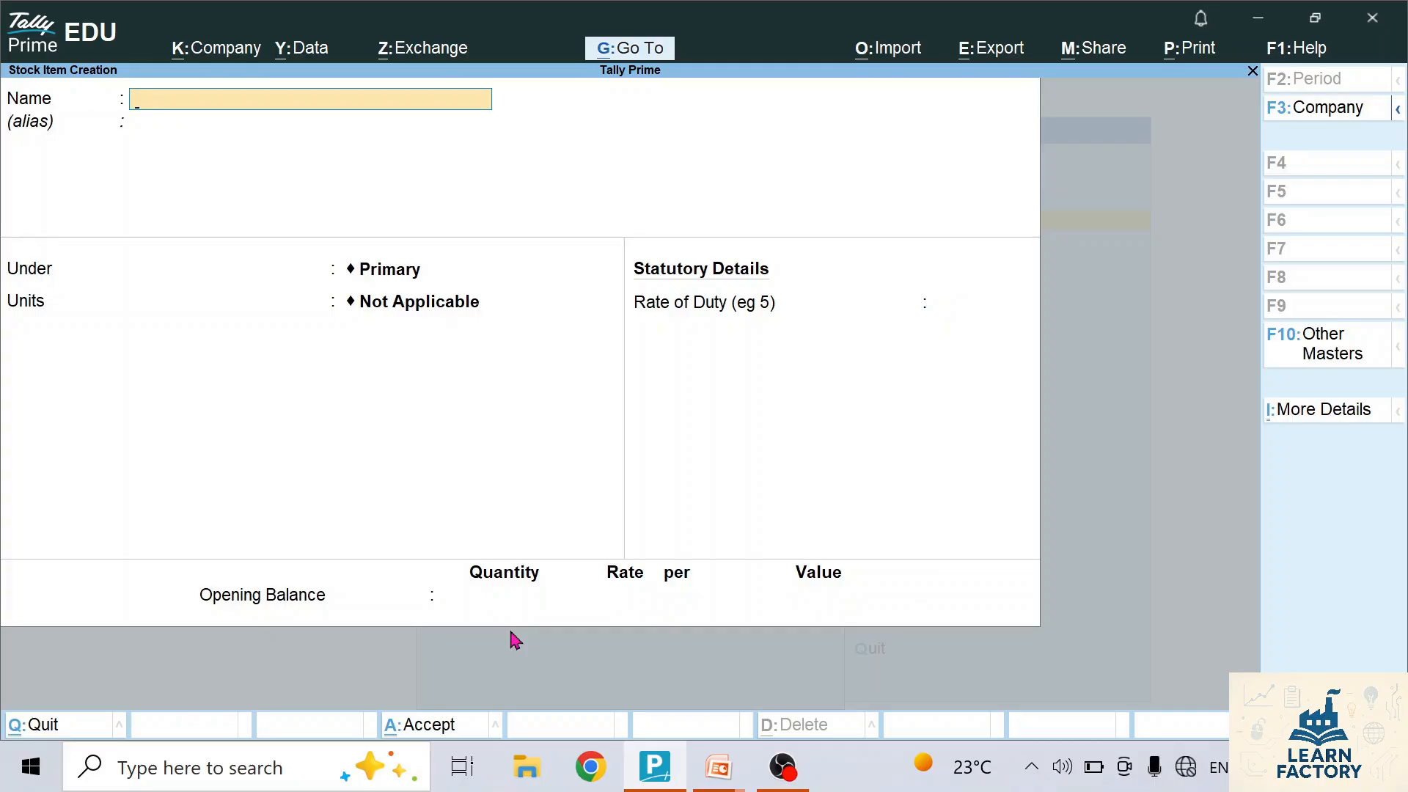
Start a new stock item named Pen under the Stationery group with pcs as its unit
text(Pen)
key(Return)
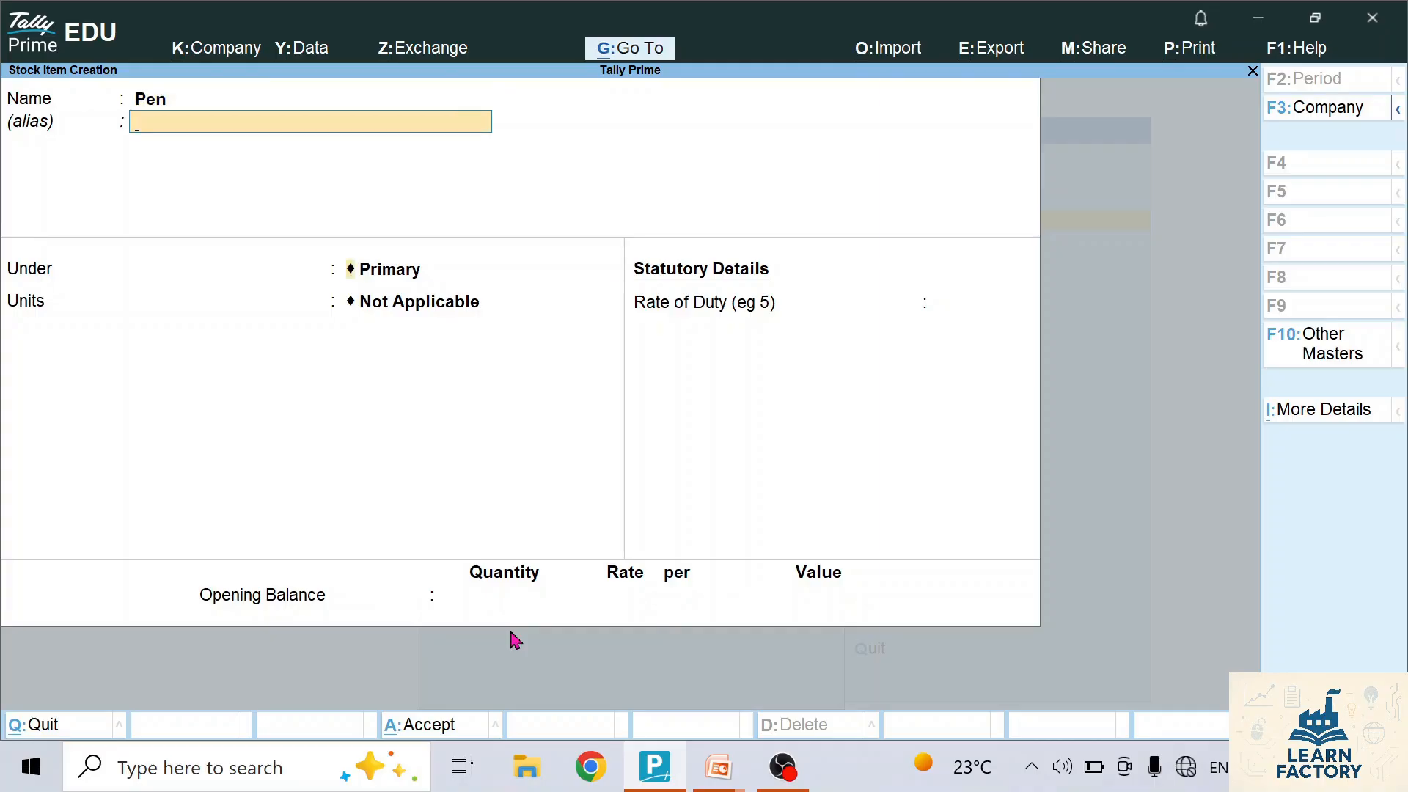
key(Return)
key(Down)
key(Down)
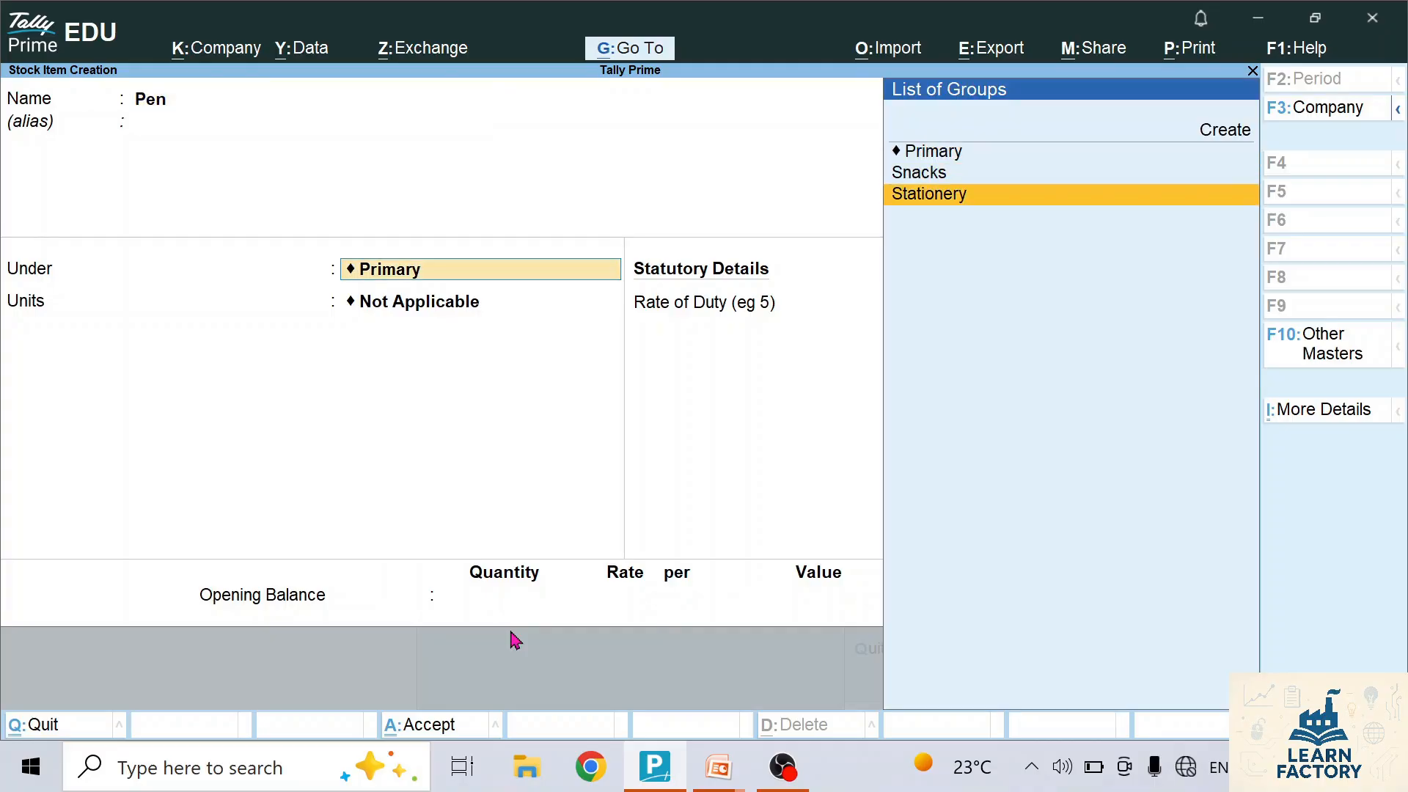
key(Return)
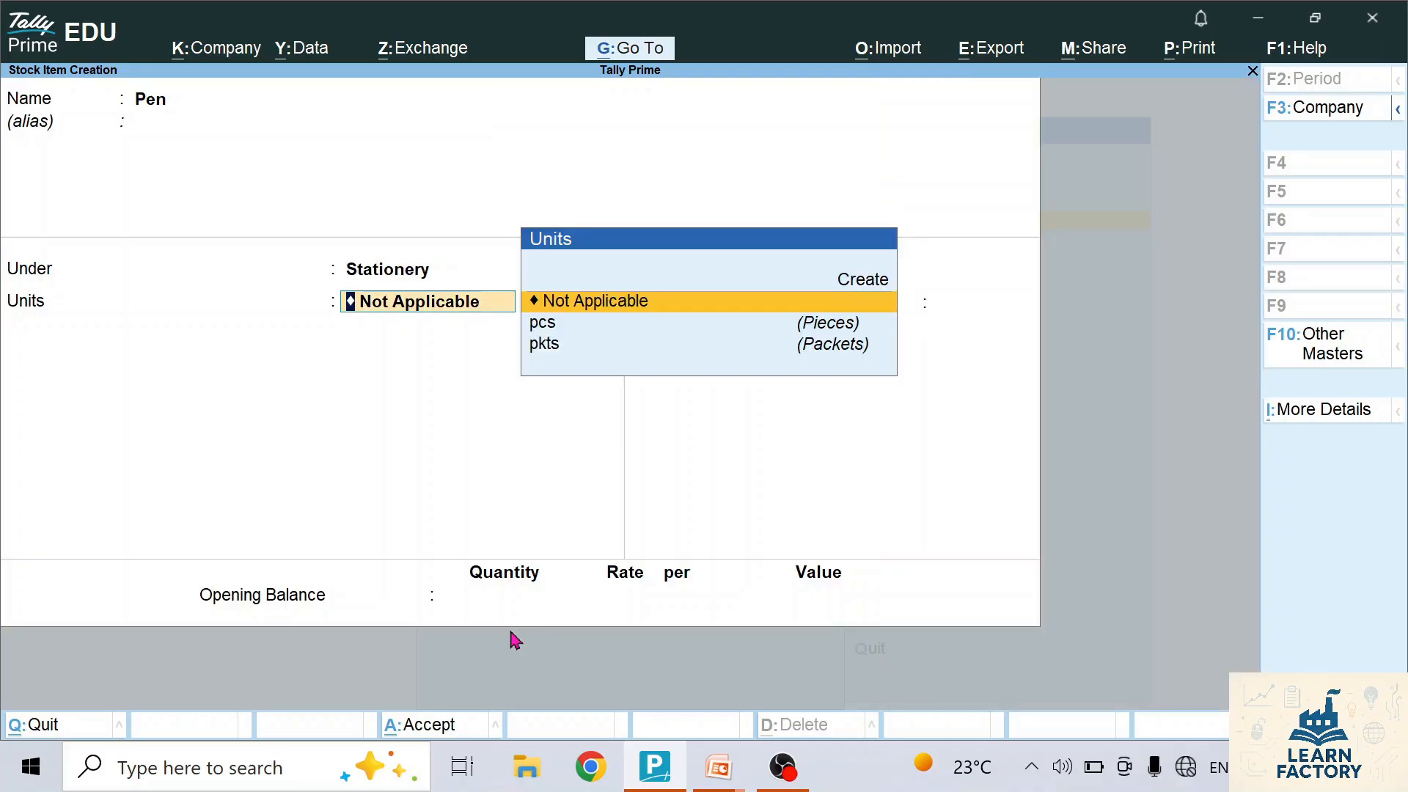
key(Down)
key(Return)
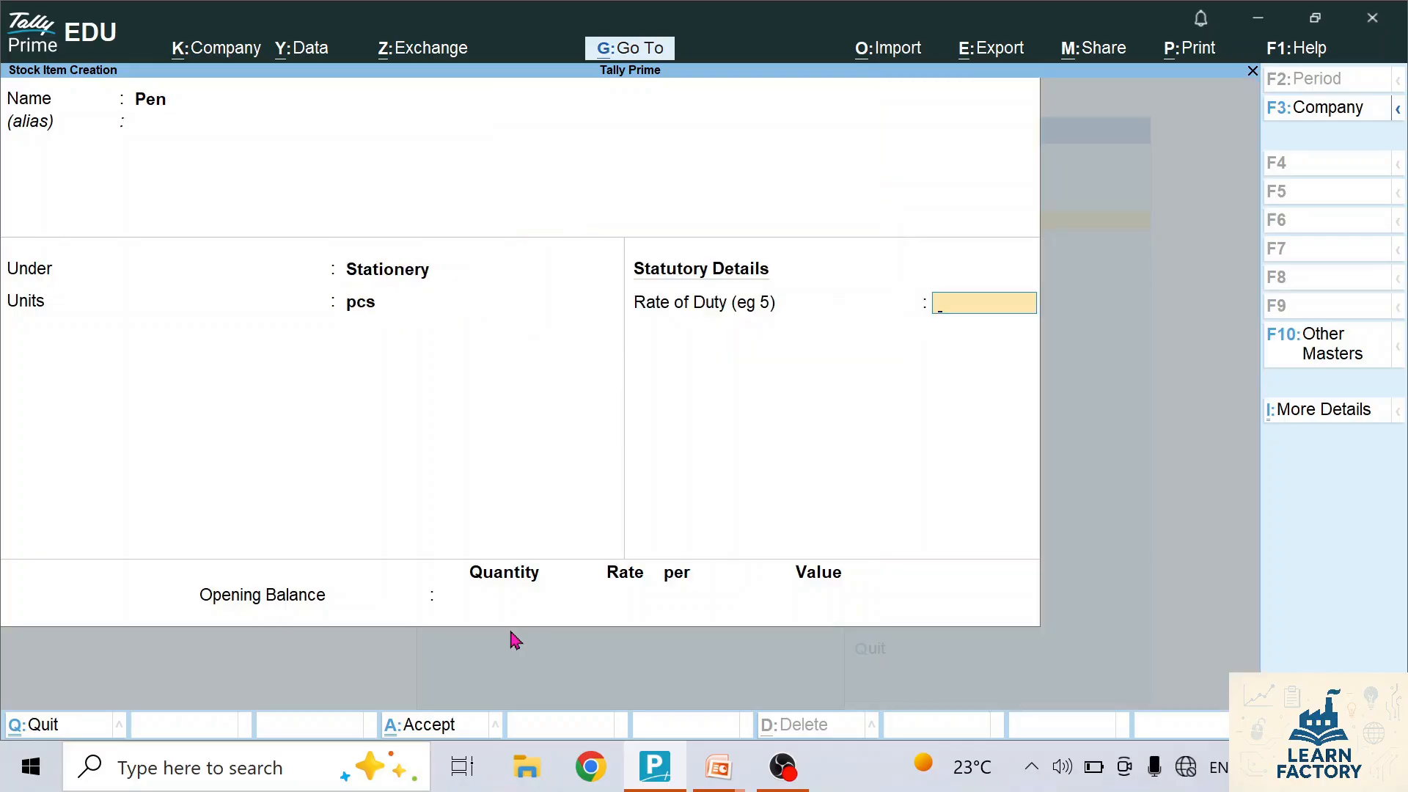
Give Pen an opening balance of 50 pcs at a rate of 4 per piece, without duty, save it and leave master creation
key(Return)
text(50)
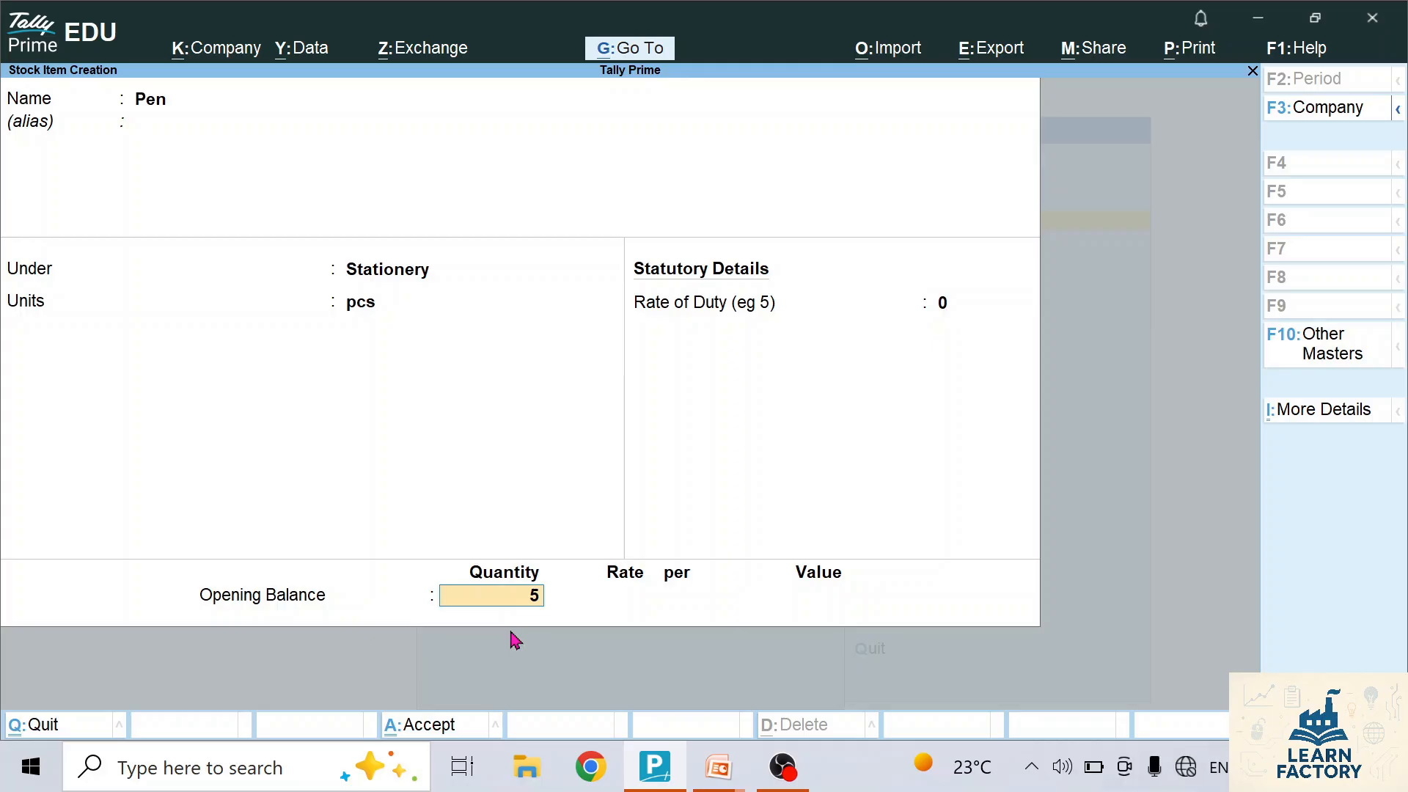
key(Return)
text(4)
key(Return)
key(Return)
key(Return)
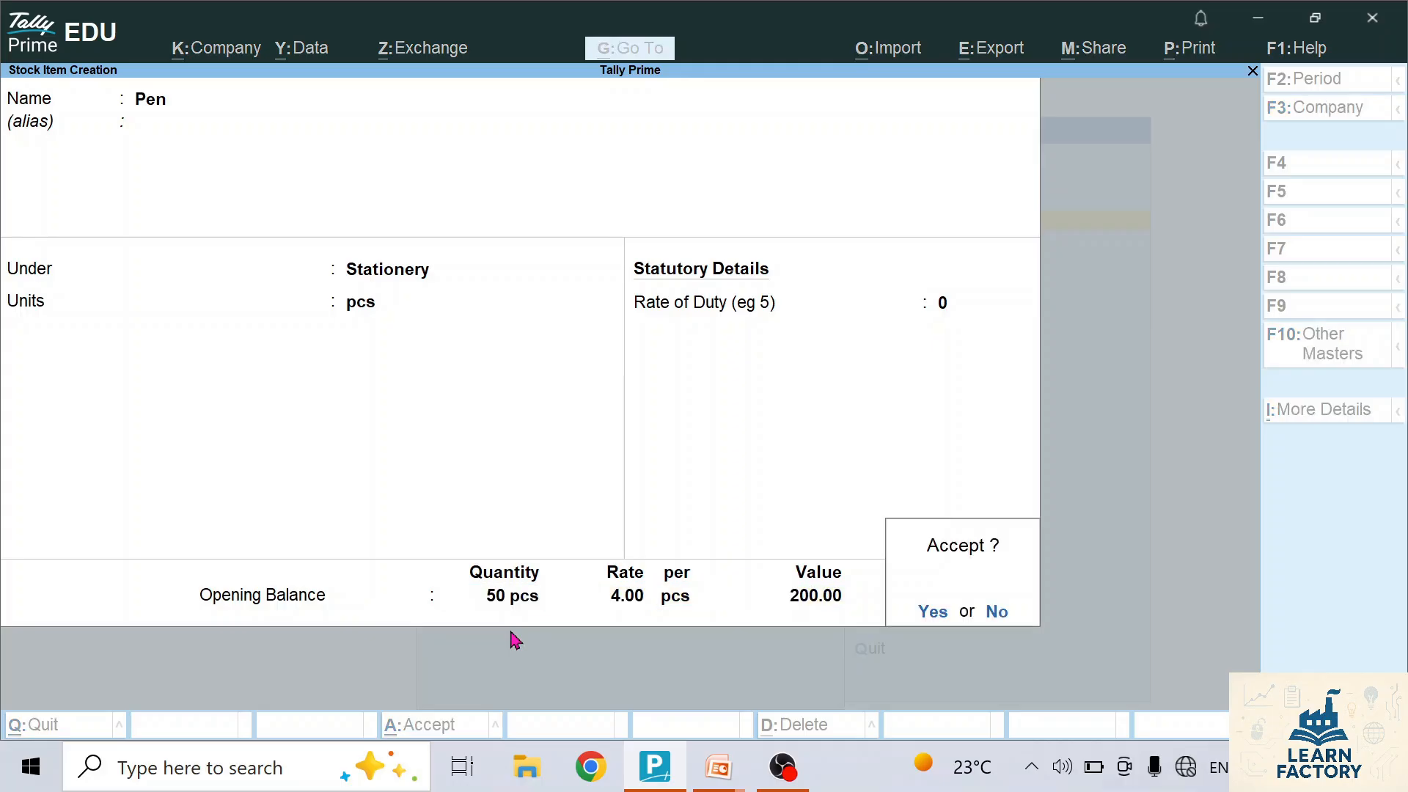
key(Return)
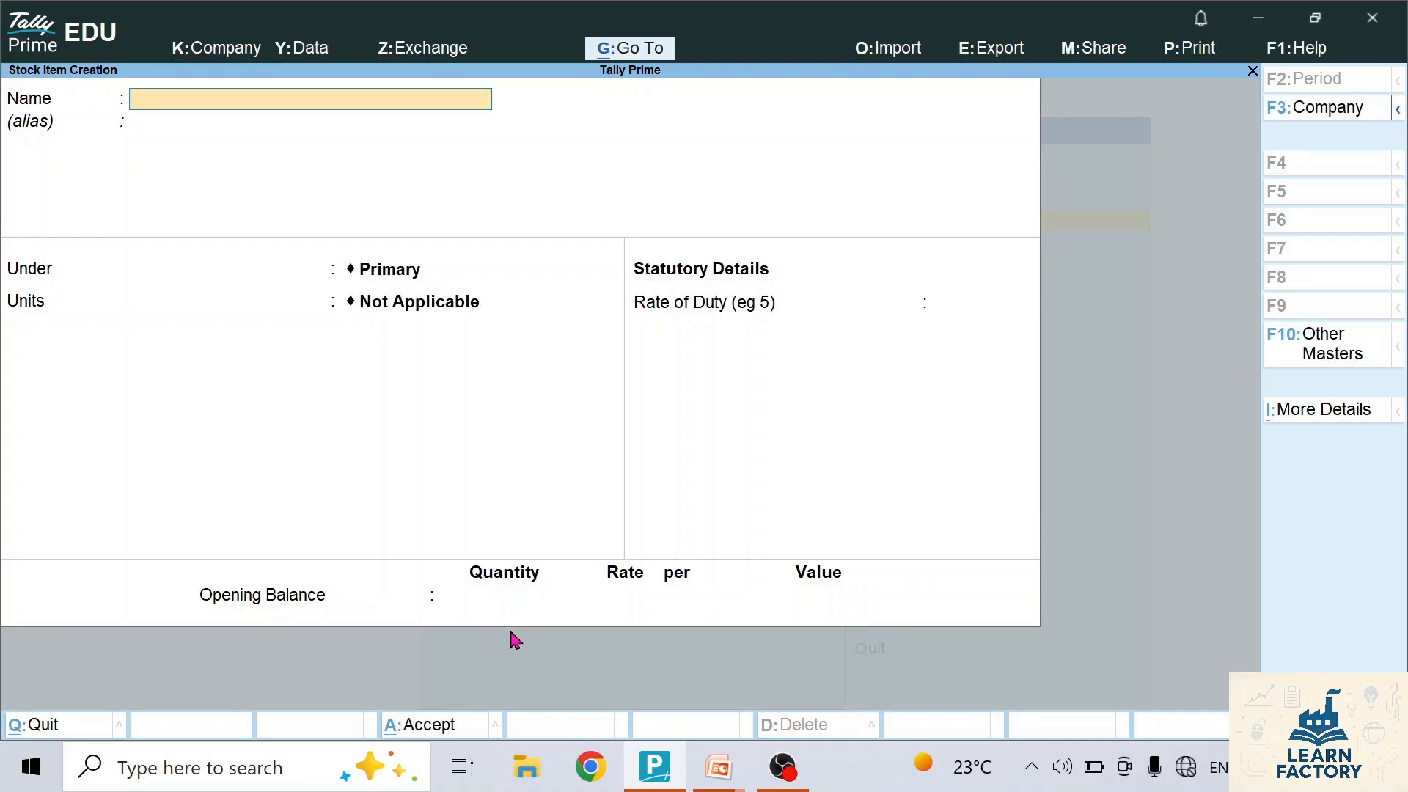
key(Escape)
key(Return)
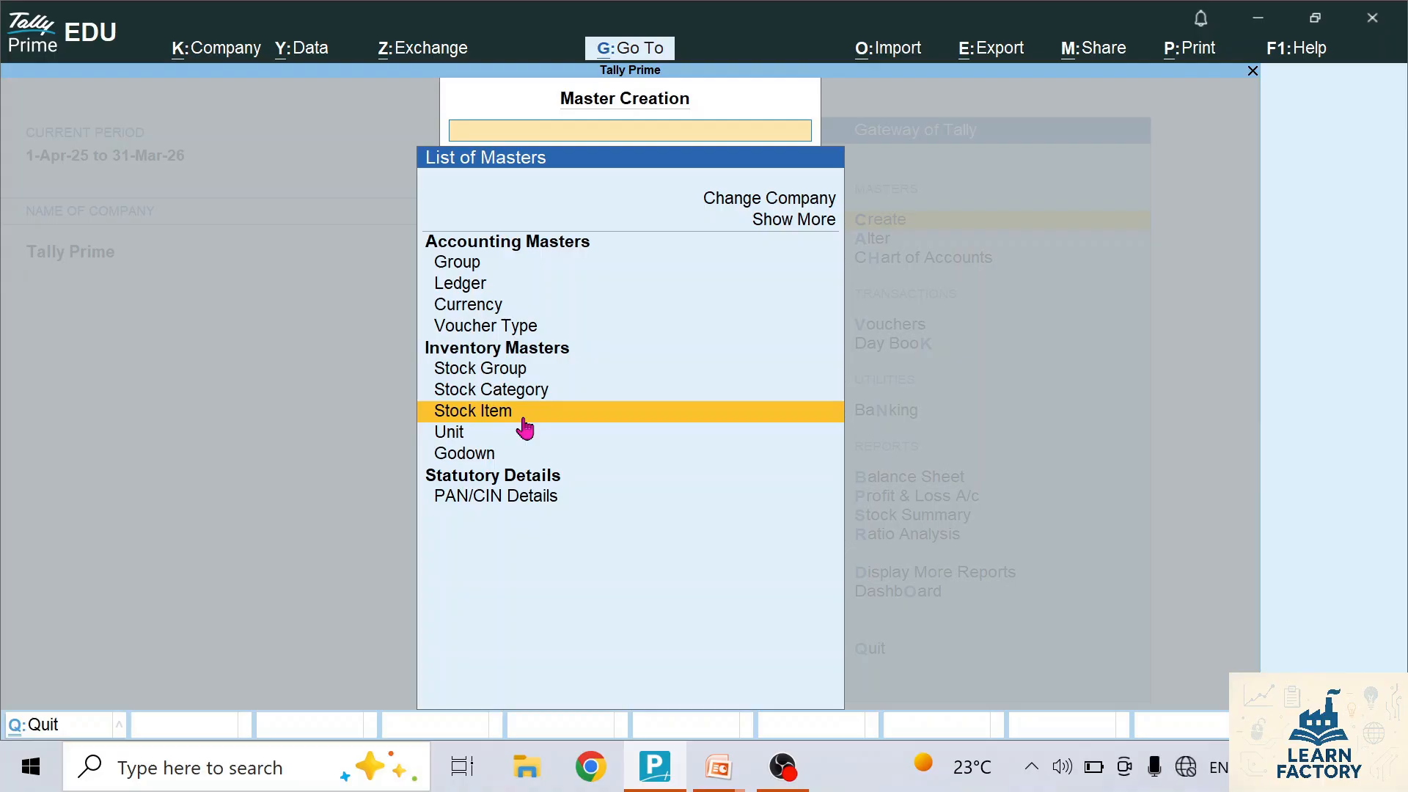
key(Escape)
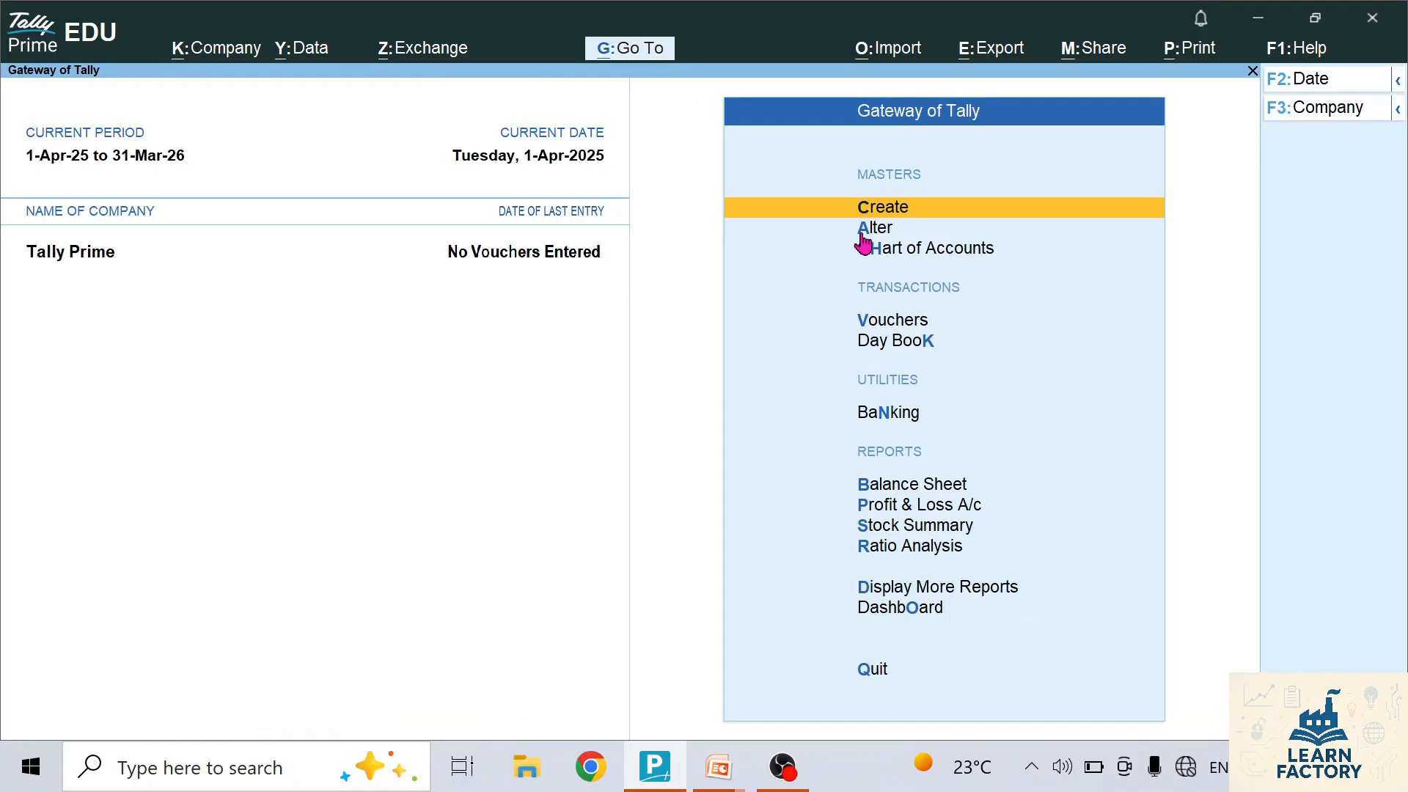
Open the Snacks stock group for alteration to view its details, and return to the list of masters
key(Down)
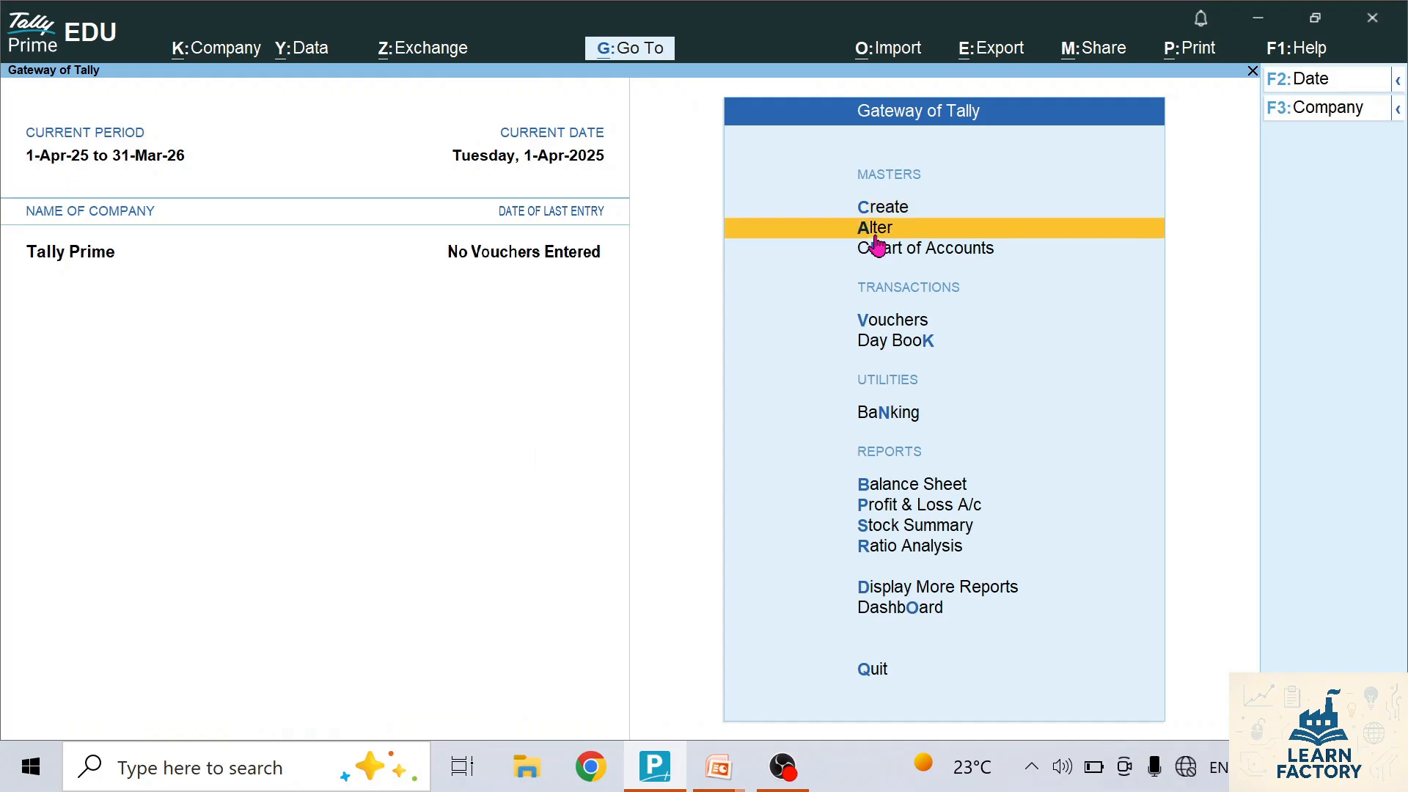
key(Return)
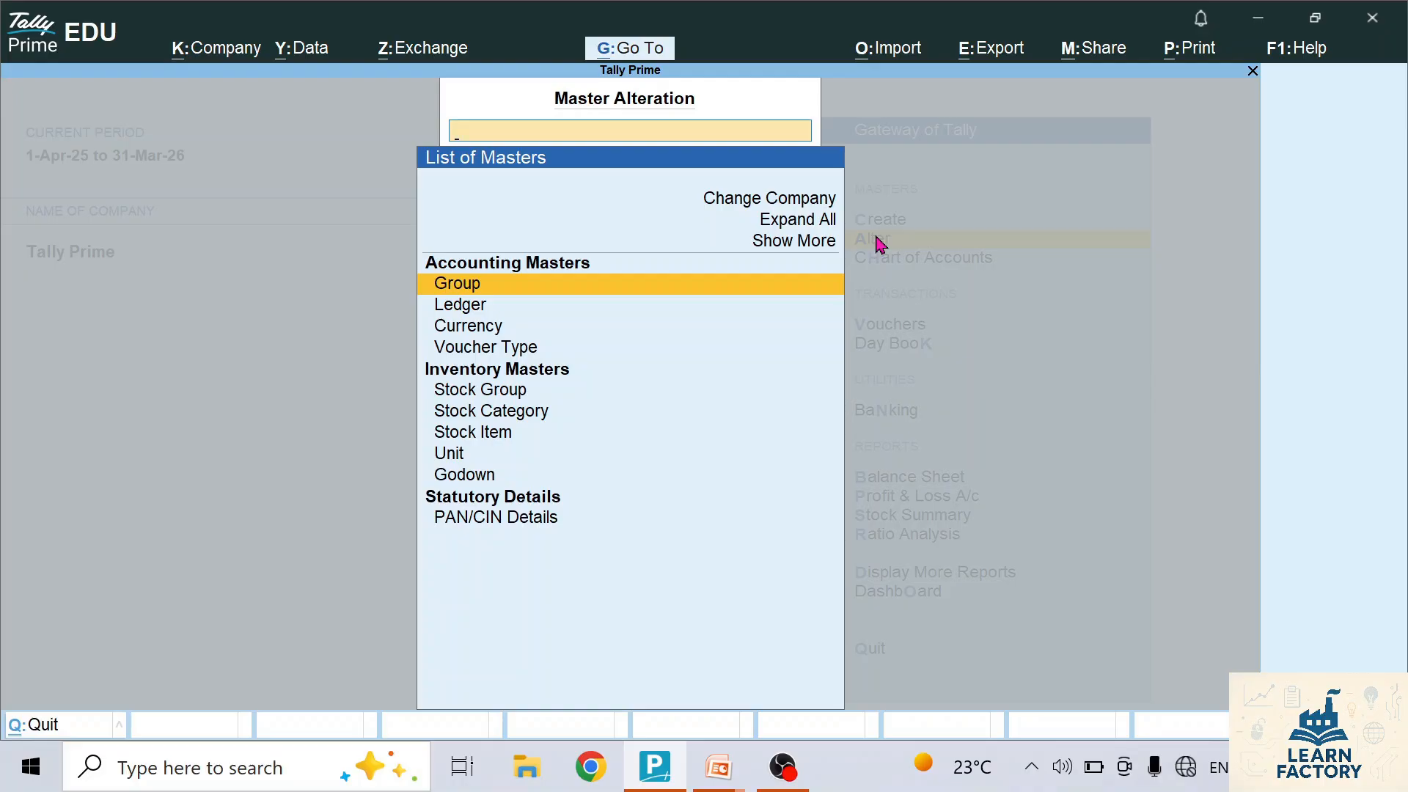
key(Down)
key(Down)
key(Down)
key(Down)
key(Down)
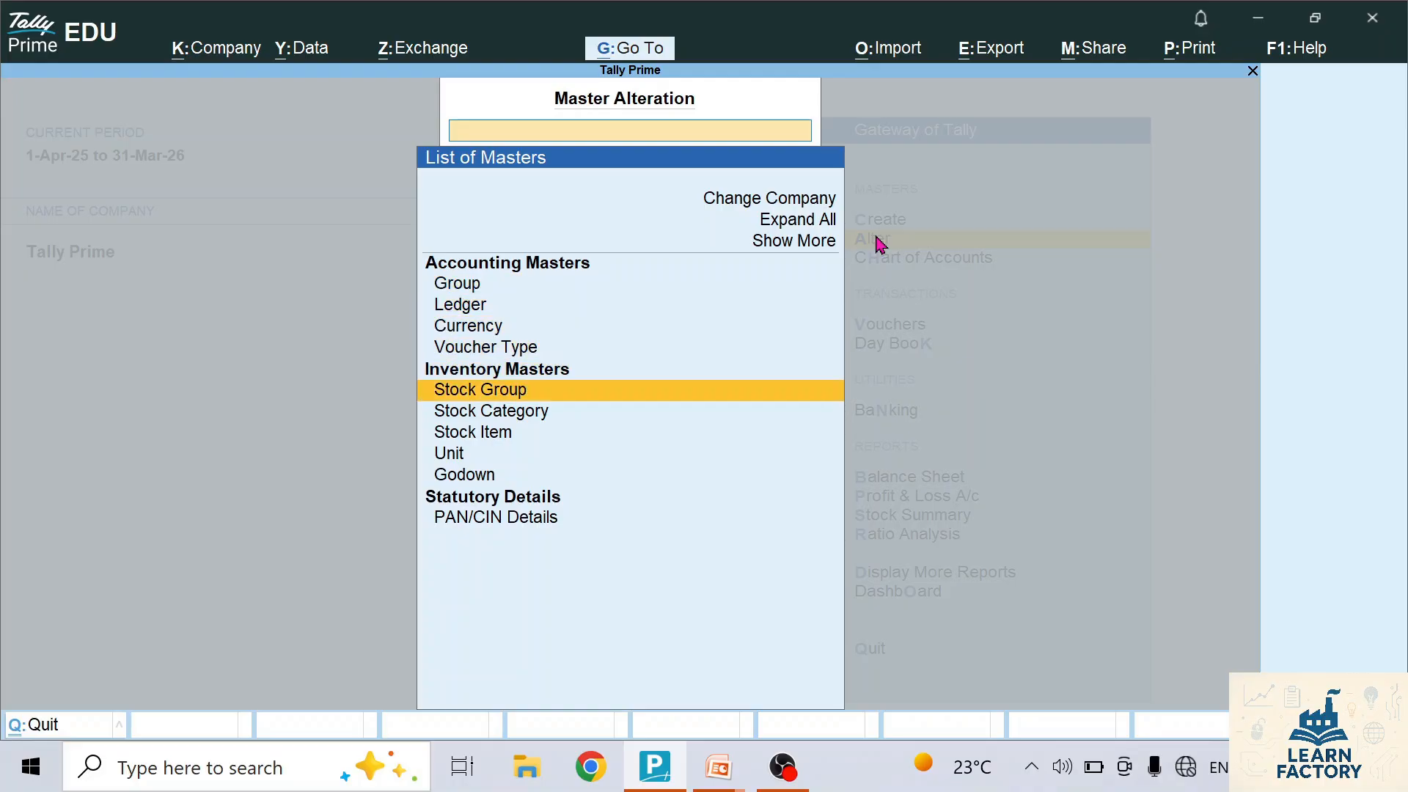
key(Return)
key(Return)
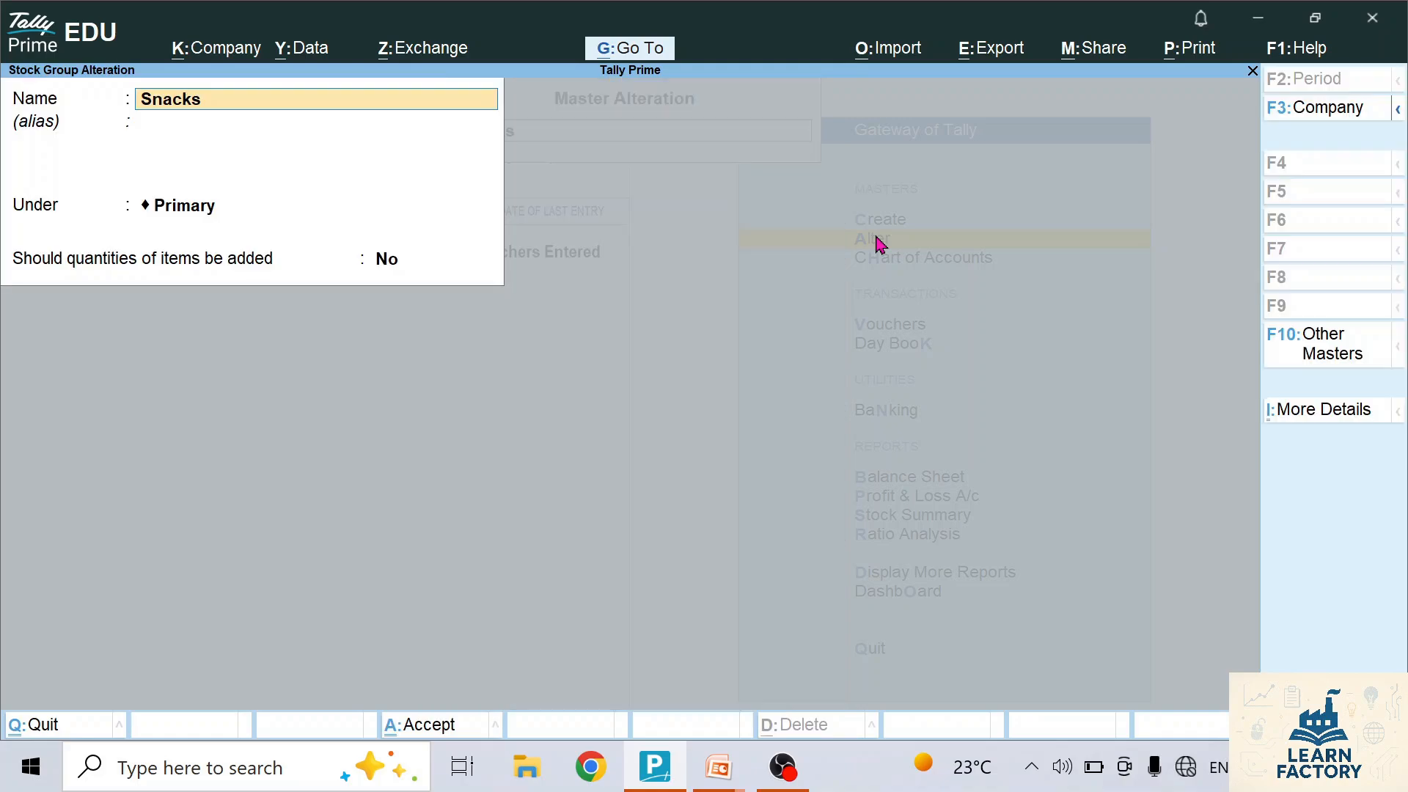
key(BackSpace)
key(Escape)
key(Escape)
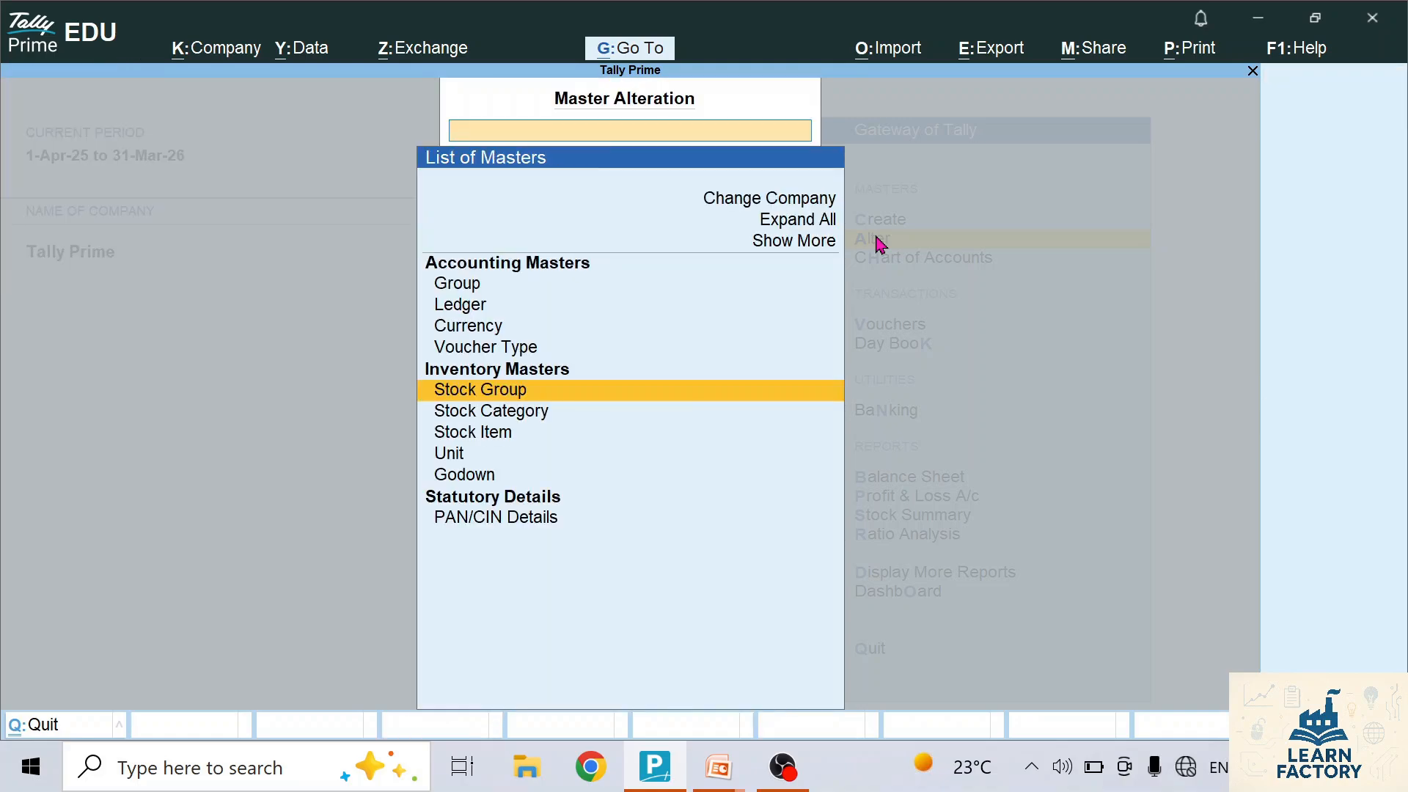
View the list of units available for alteration and go back to the list of masters
key(Down)
key(Down)
key(Down)
key(Return)
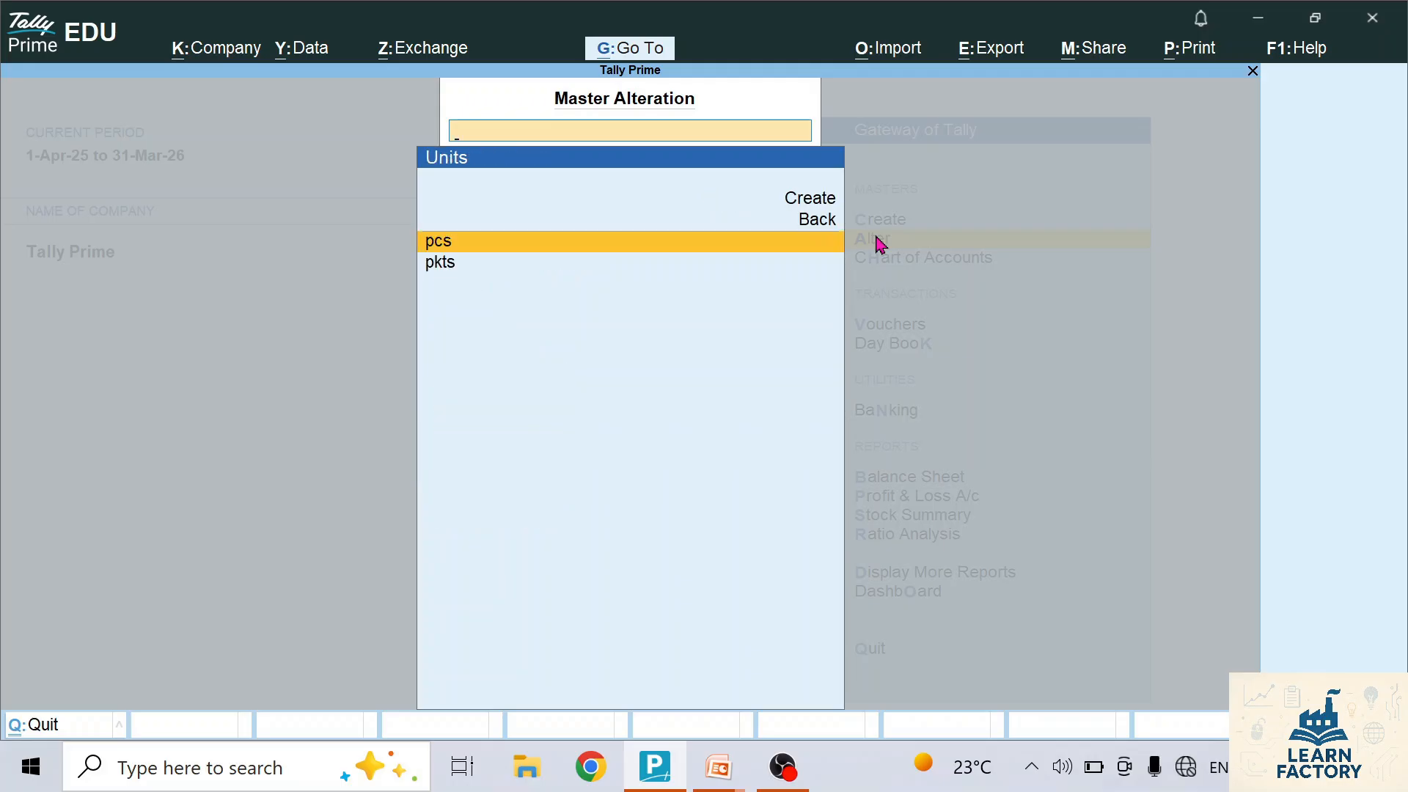
key(Escape)
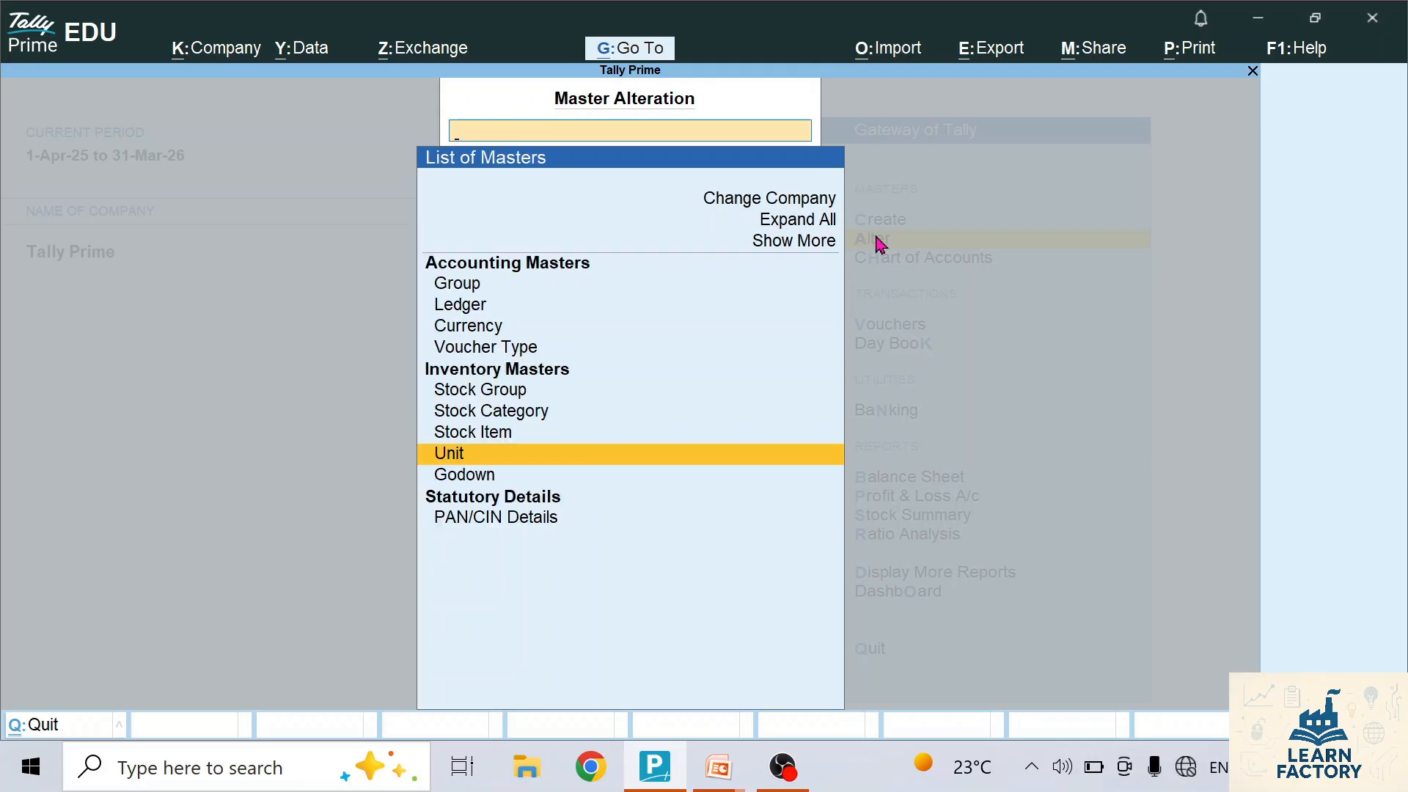
Open the Chips stock item for alteration to view its details, and return to the Gateway of Tally
key(Up)
key(Return)
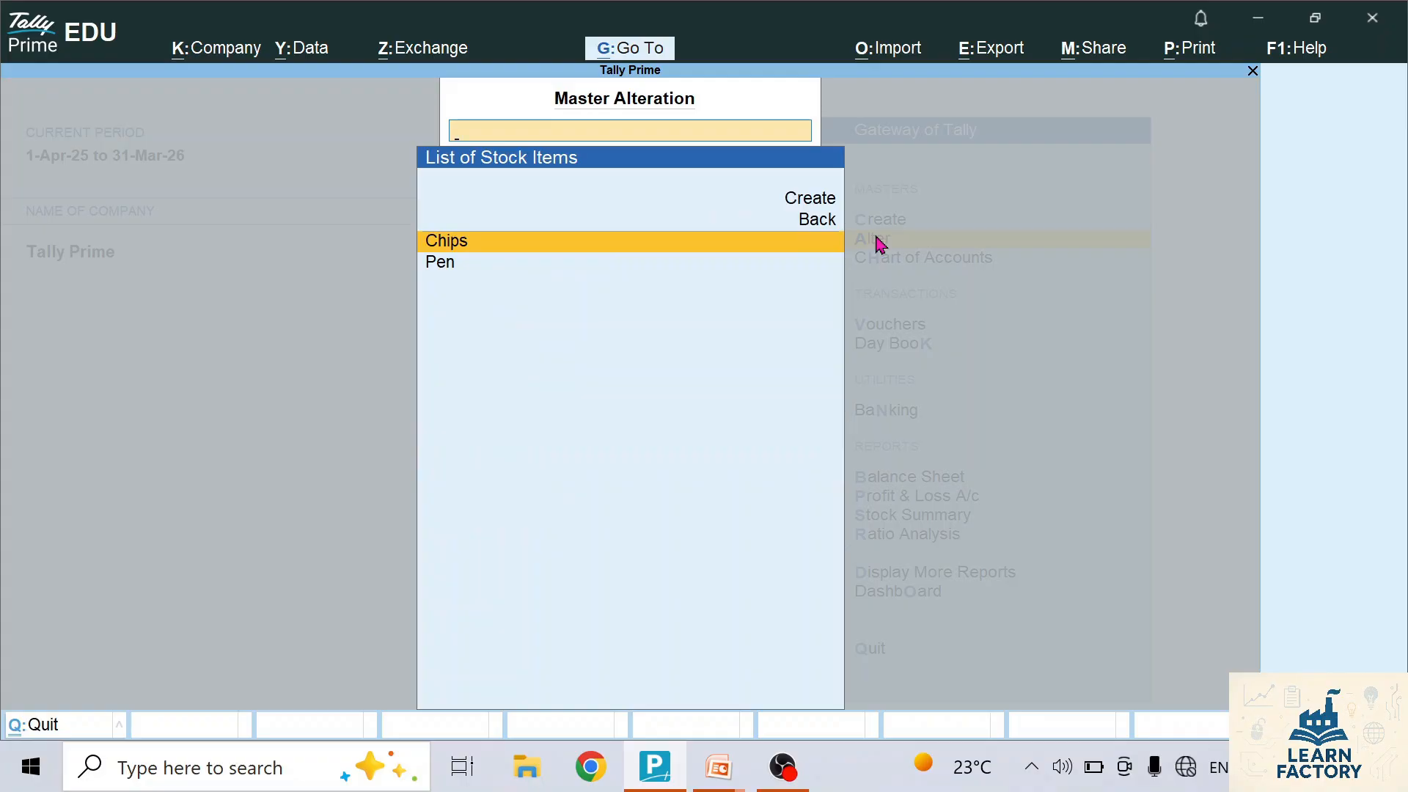
key(Return)
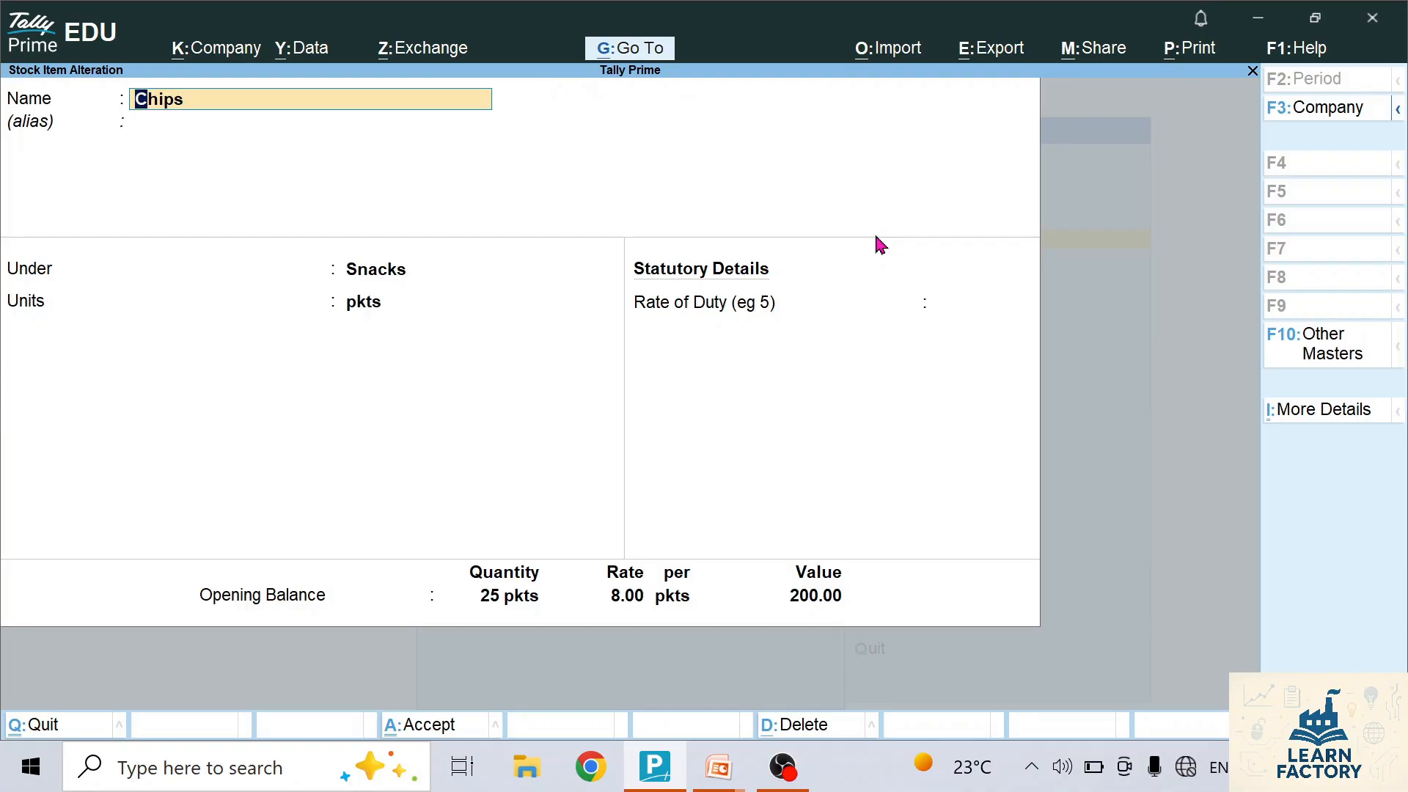
key(BackSpace)
key(Escape)
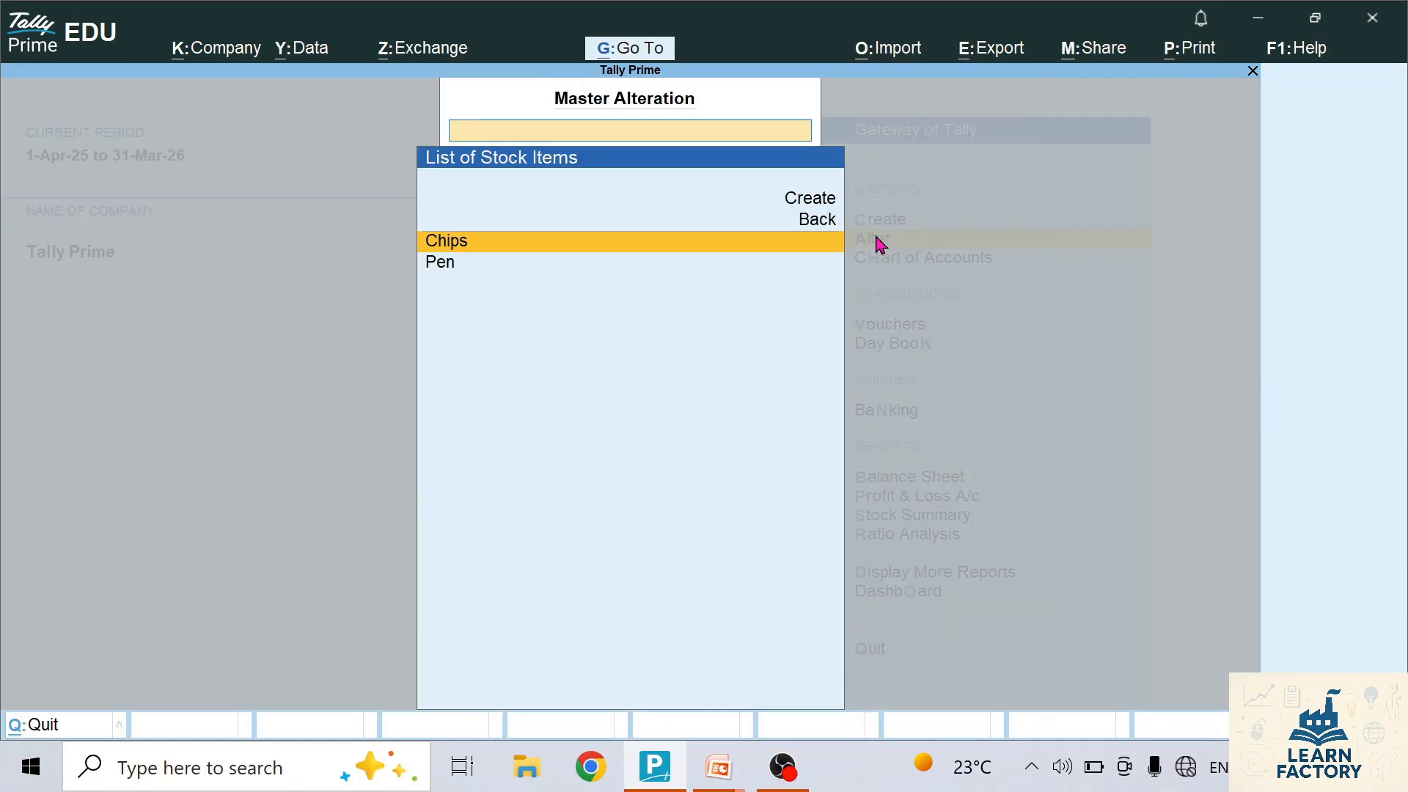
key(BackSpace)
key(Escape)
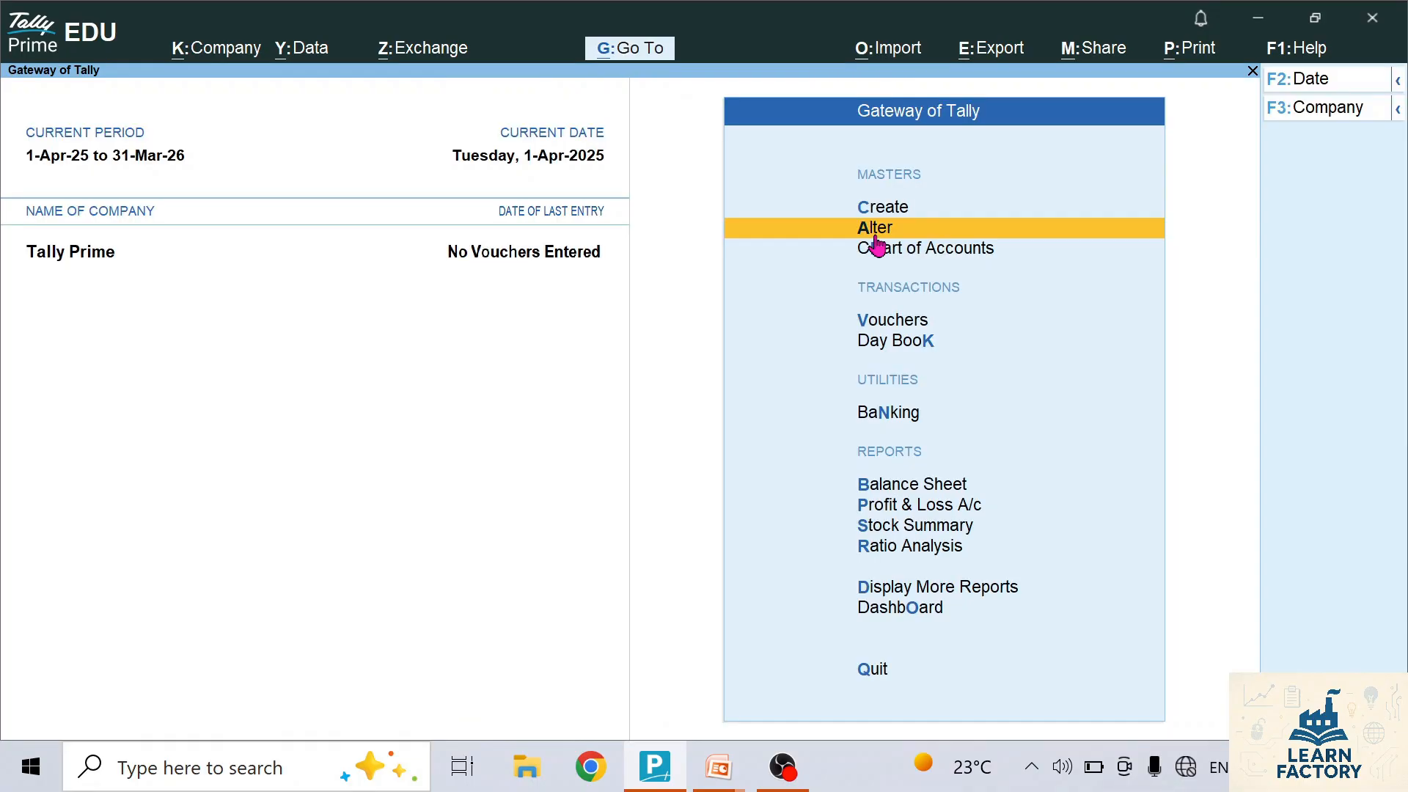
Delete the Chips stock item through master alteration and return to the Gateway of Tally
click(890, 236)
key(Down)
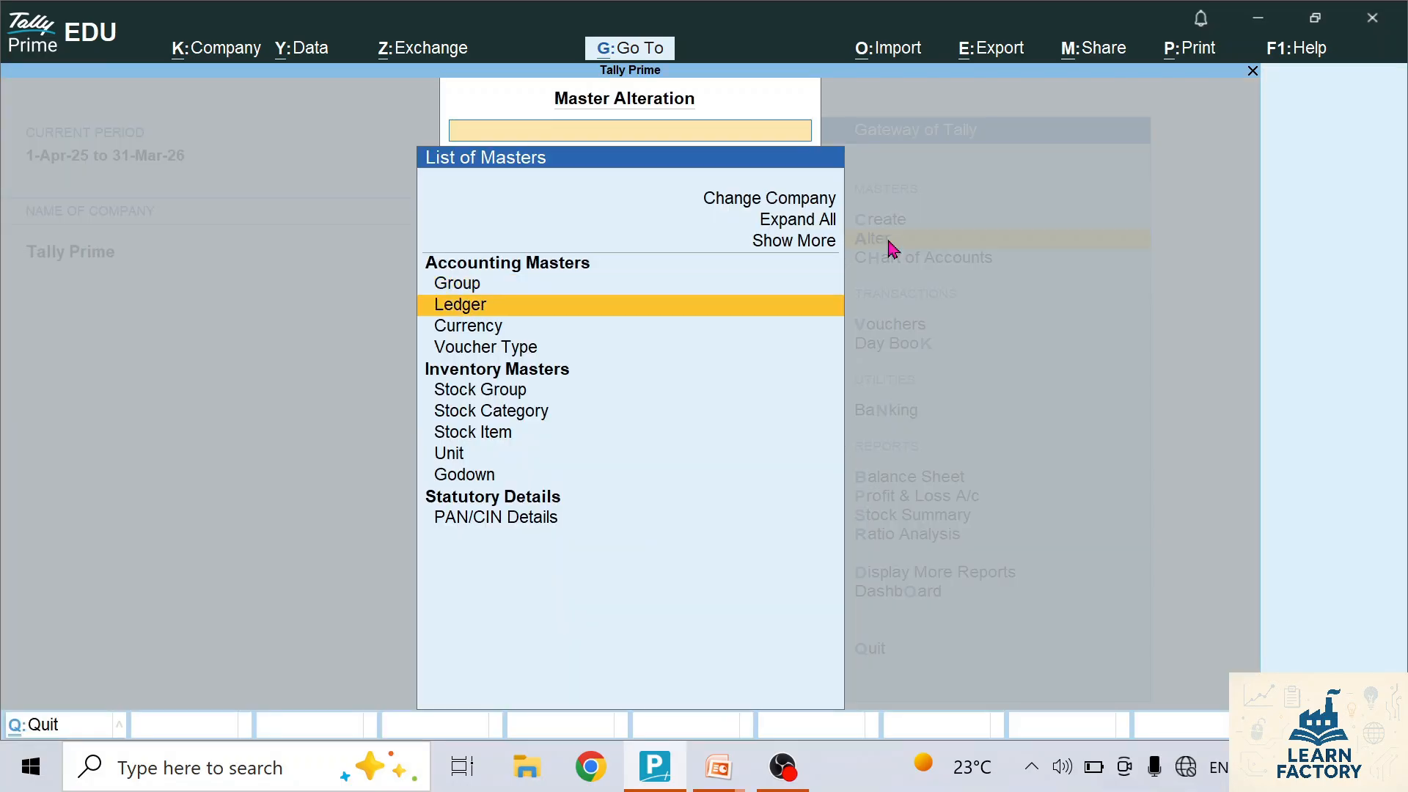
key(Down)
key(Down)
key(Down)
key(Down)
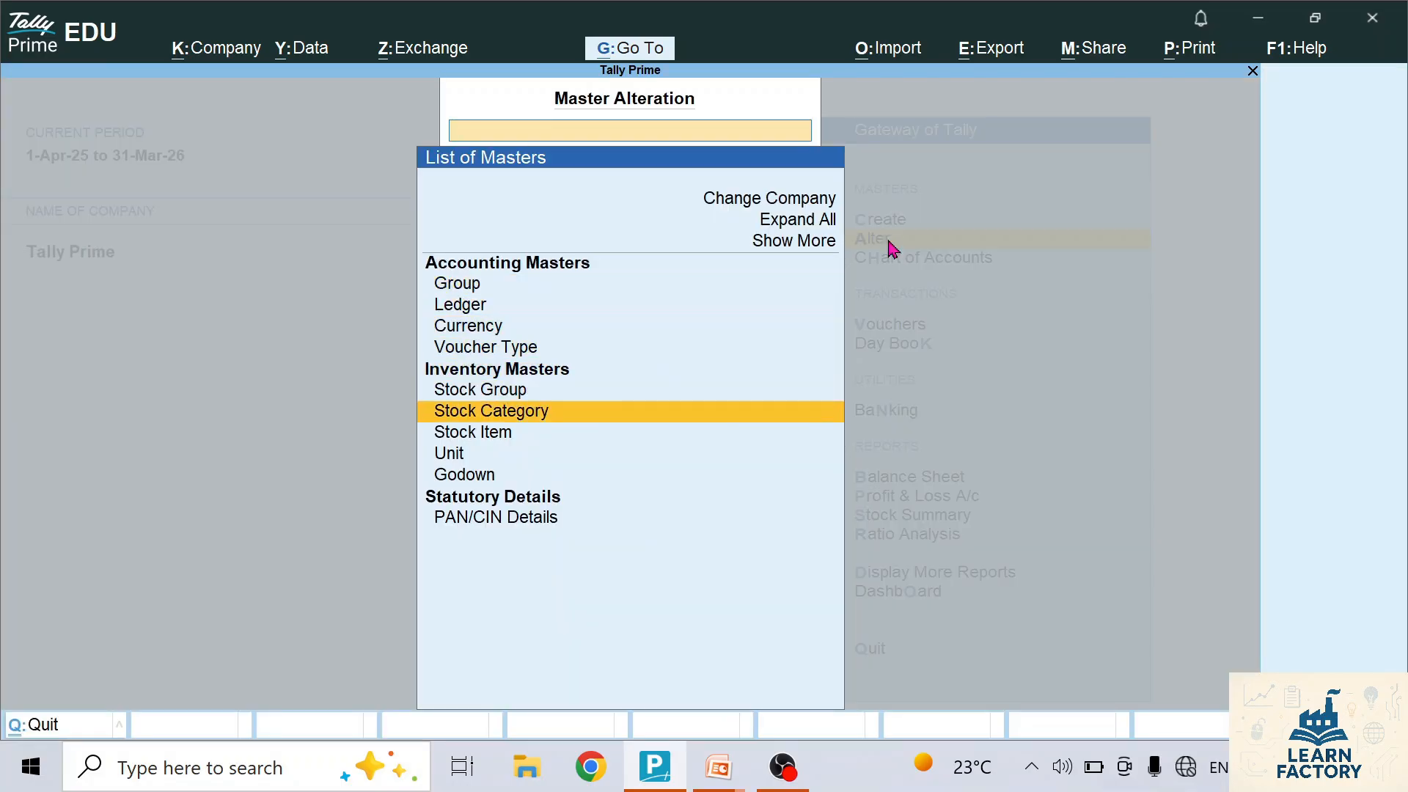
key(Down)
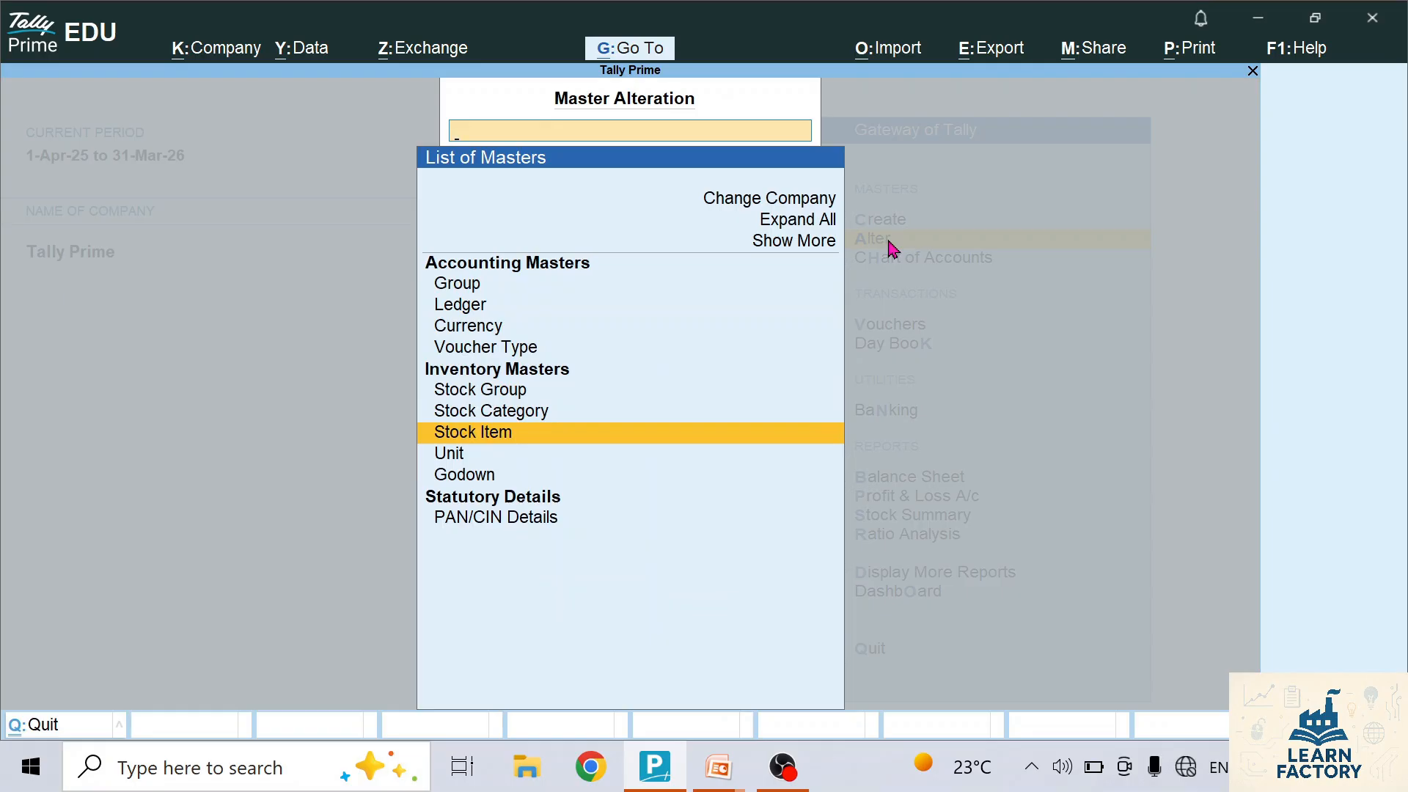
key(Return)
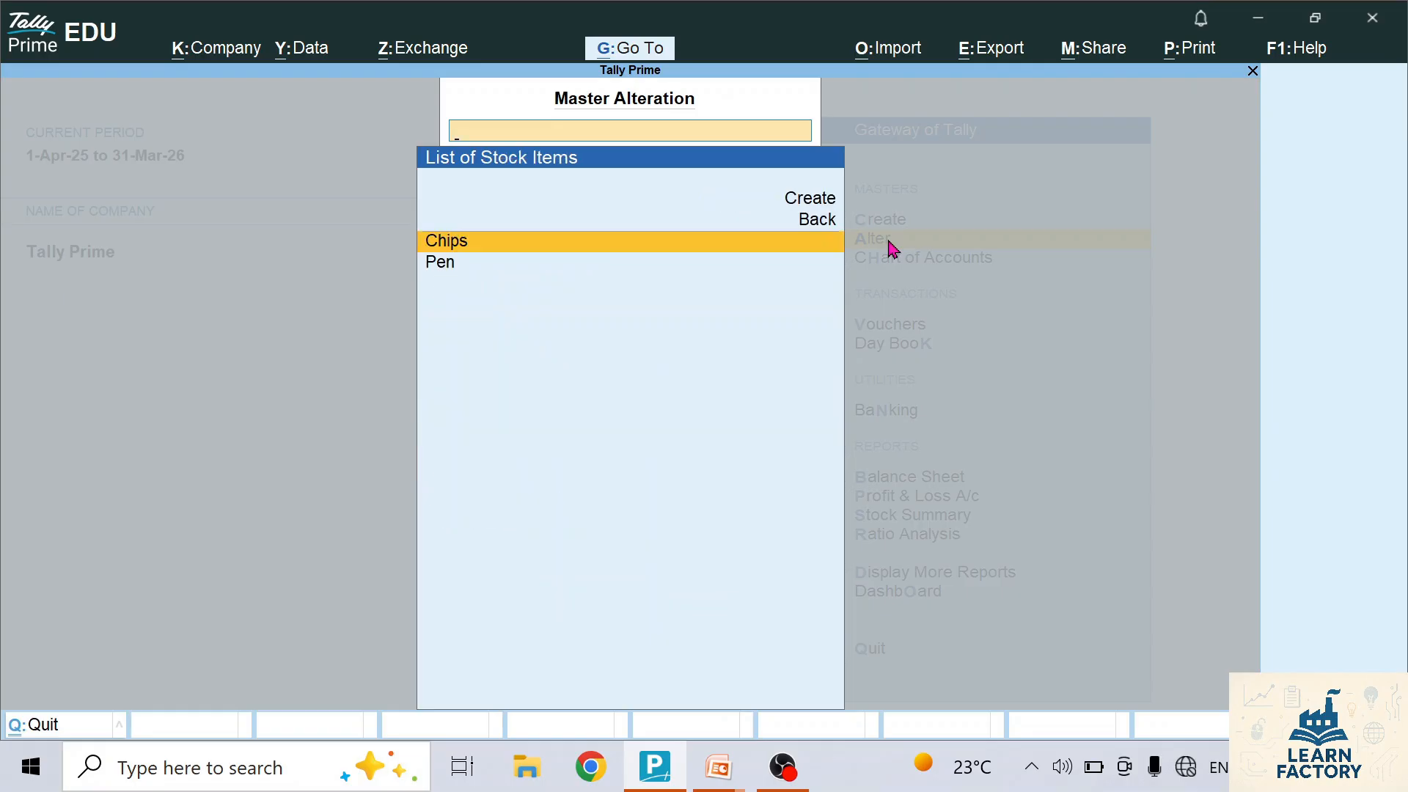
key(Return)
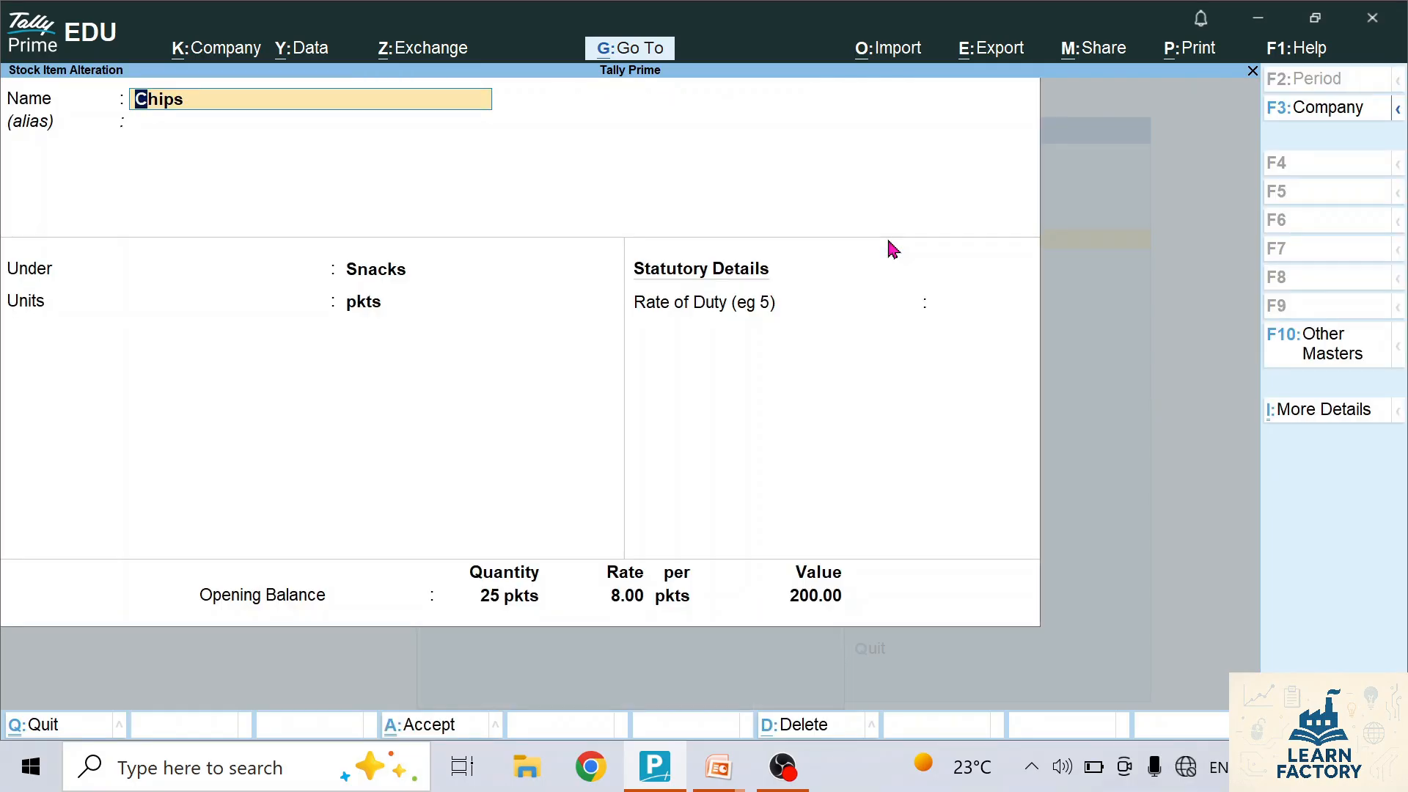
key(alt+d)
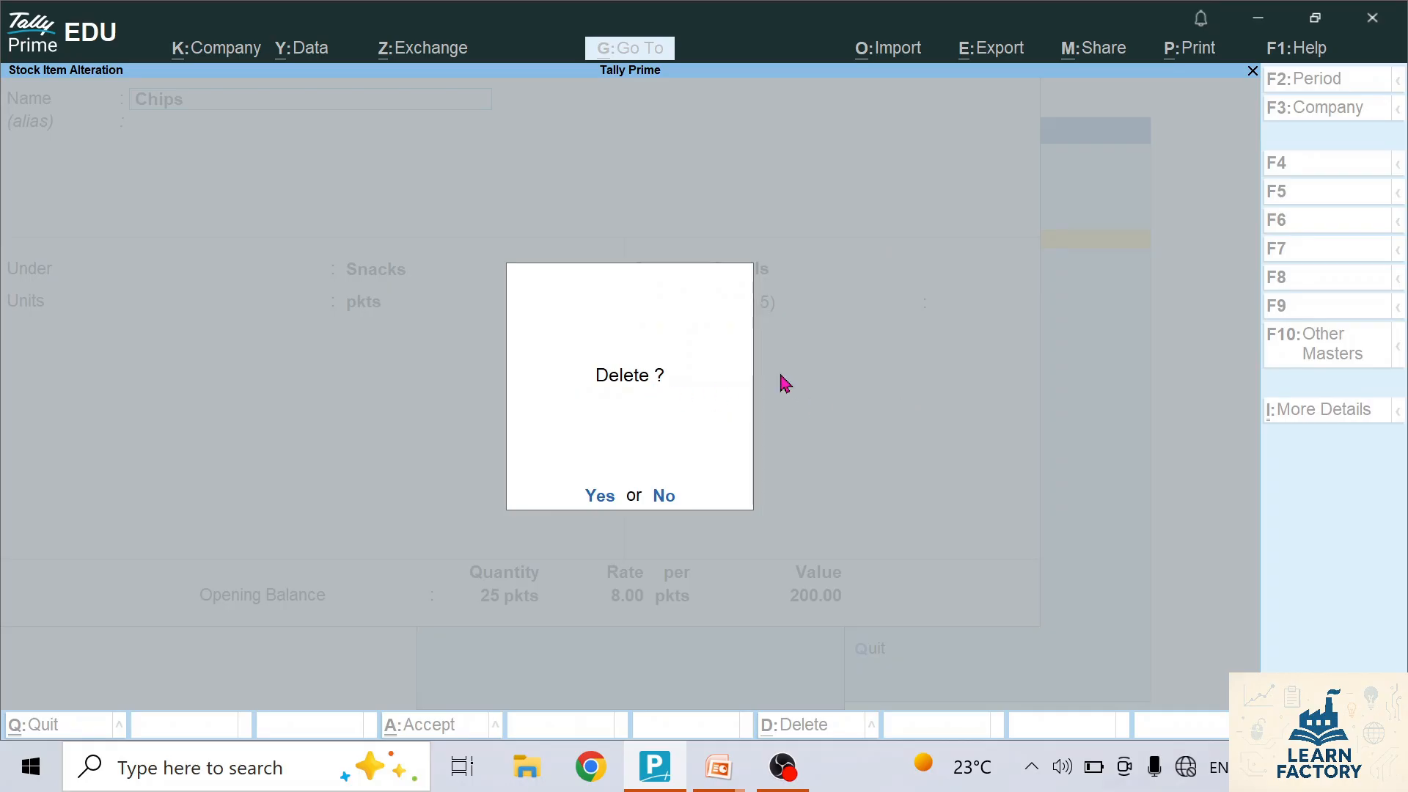
key(y)
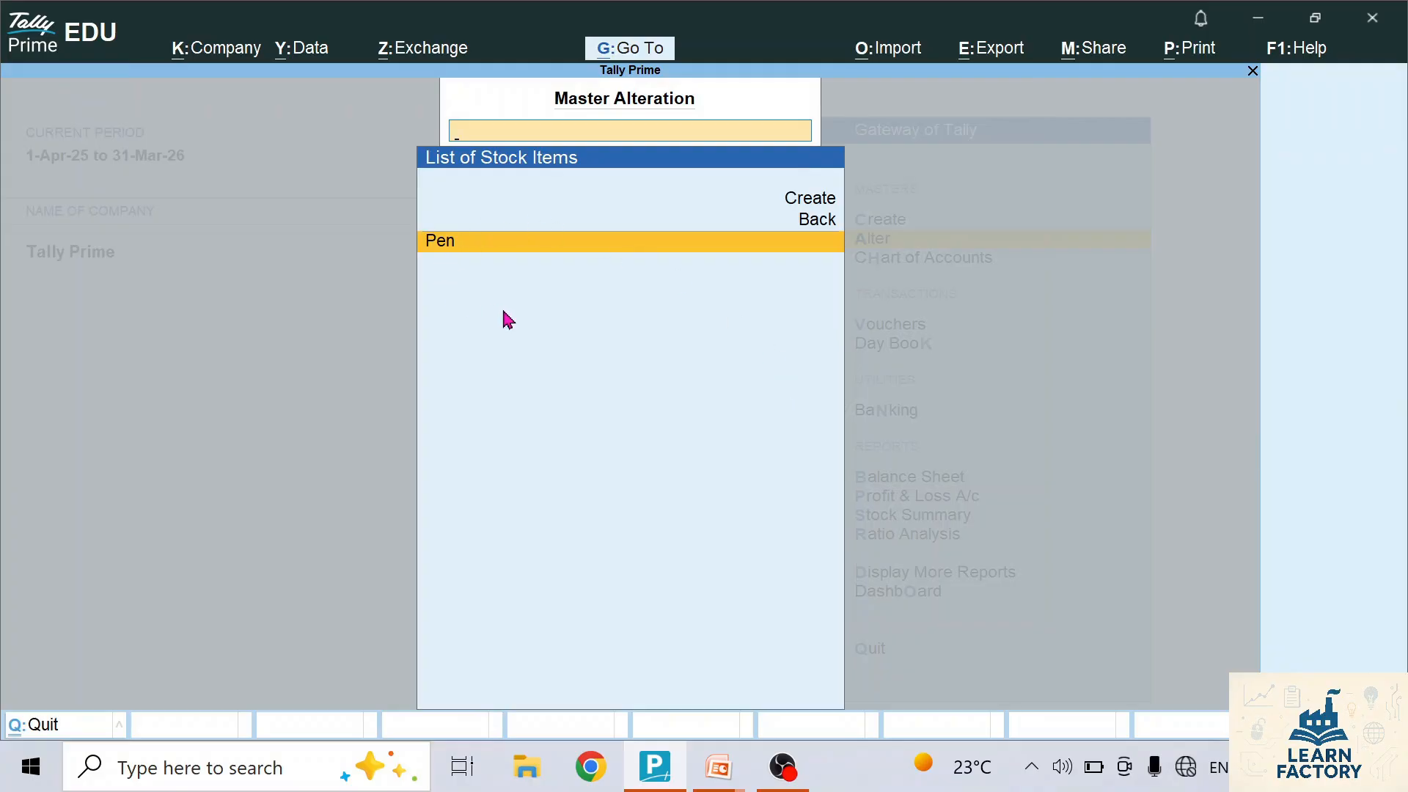
key(Escape)
key(Escape)
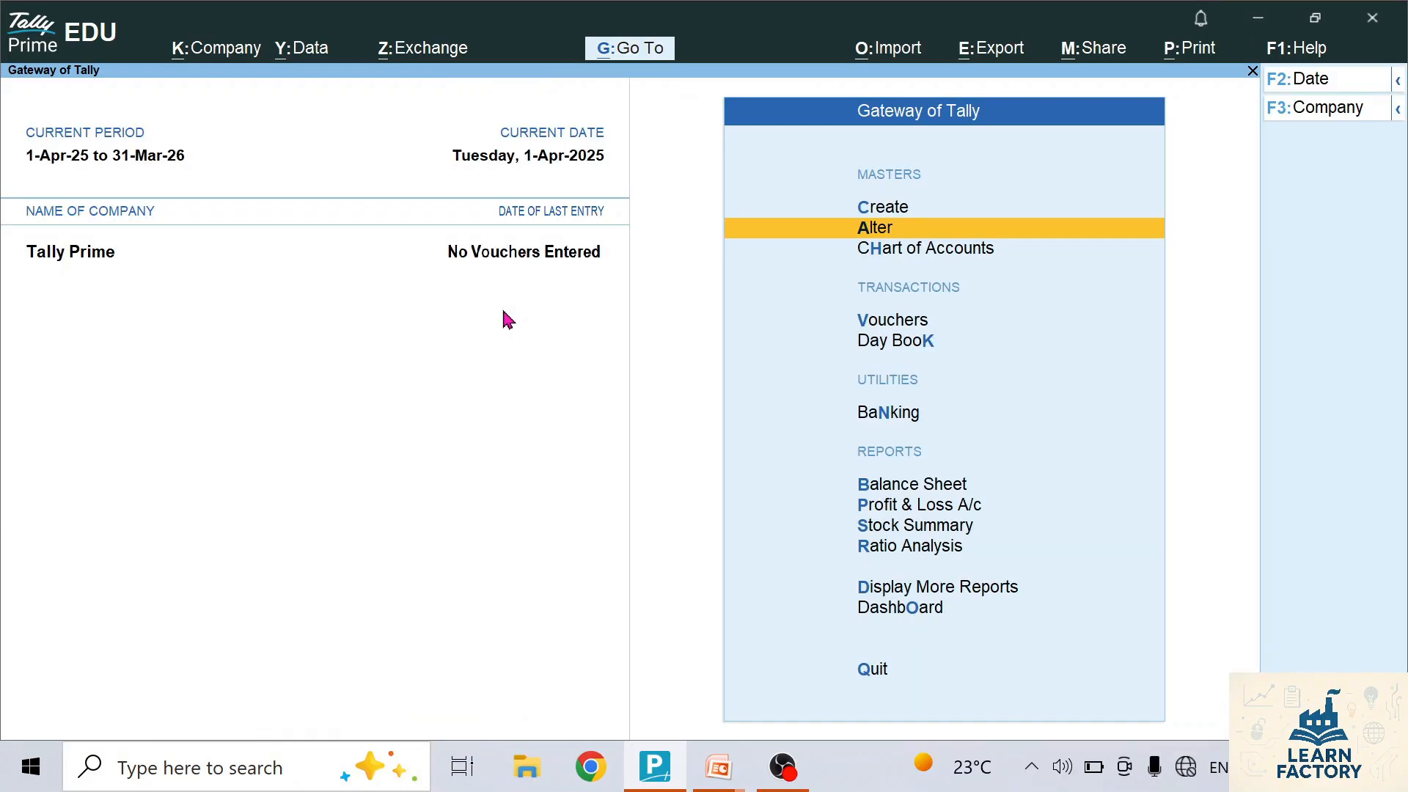
Open the Stock Summary report to check the closing balance by stock group, and close it
key(Down)
key(Down)
key(Down)
key(Down)
key(Down)
key(Down)
key(Down)
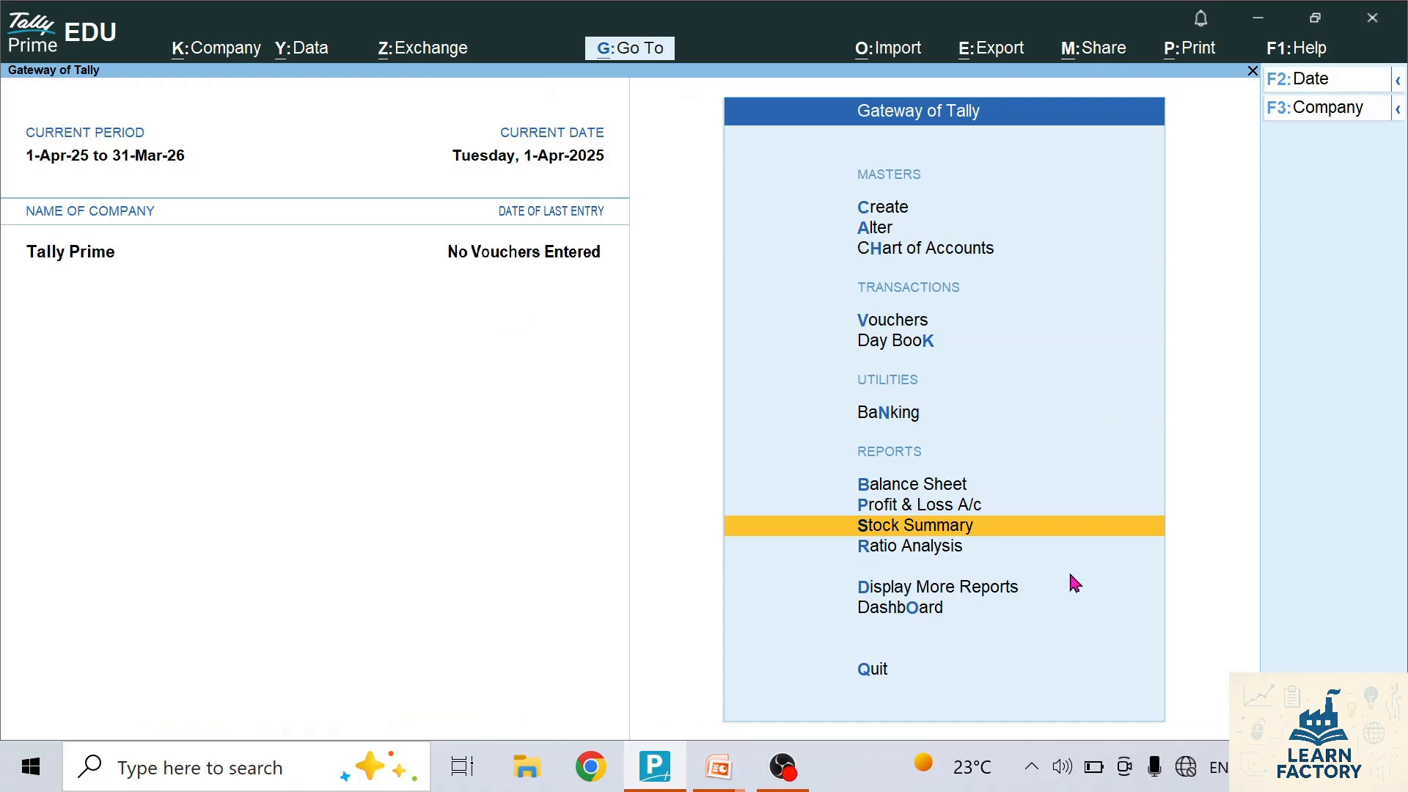
key(Return)
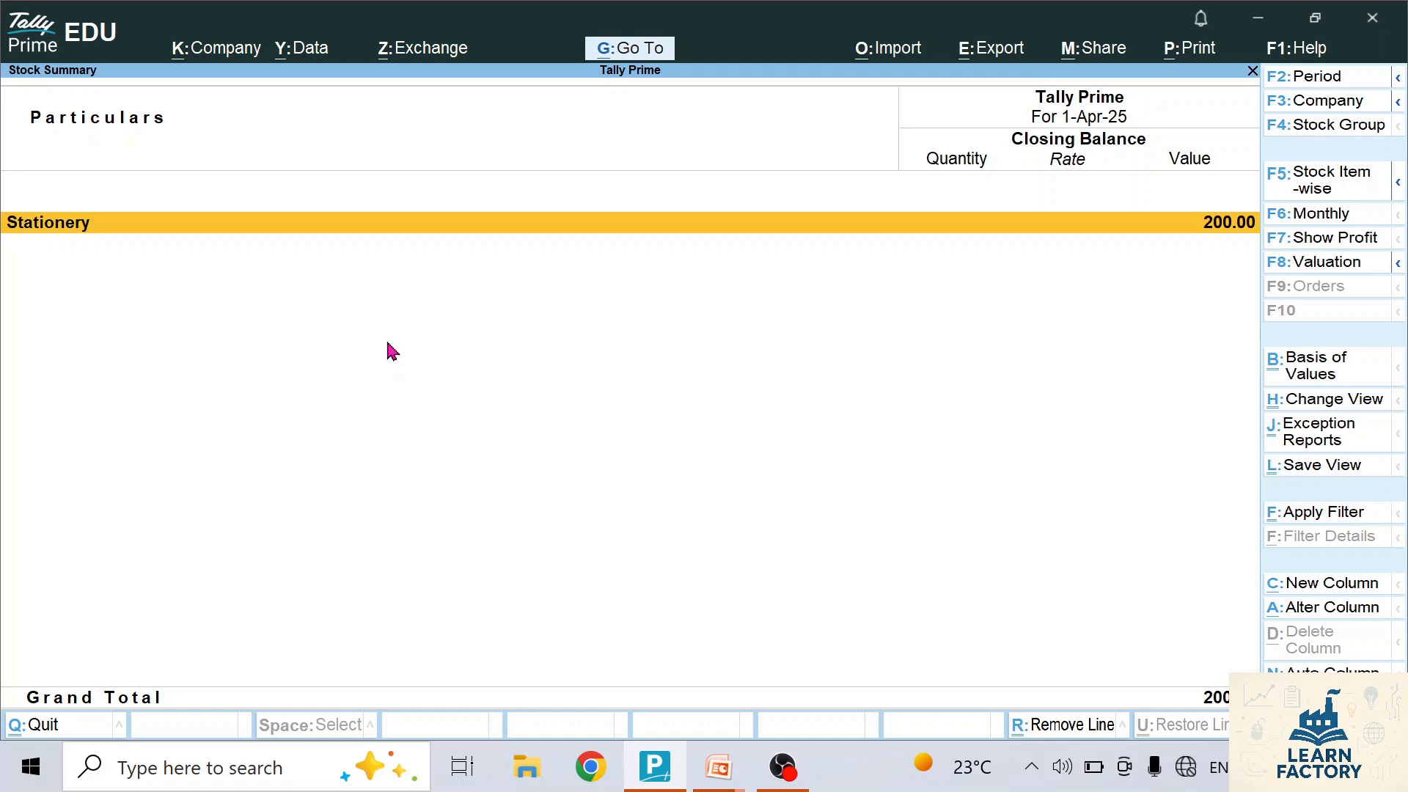
key(Escape)
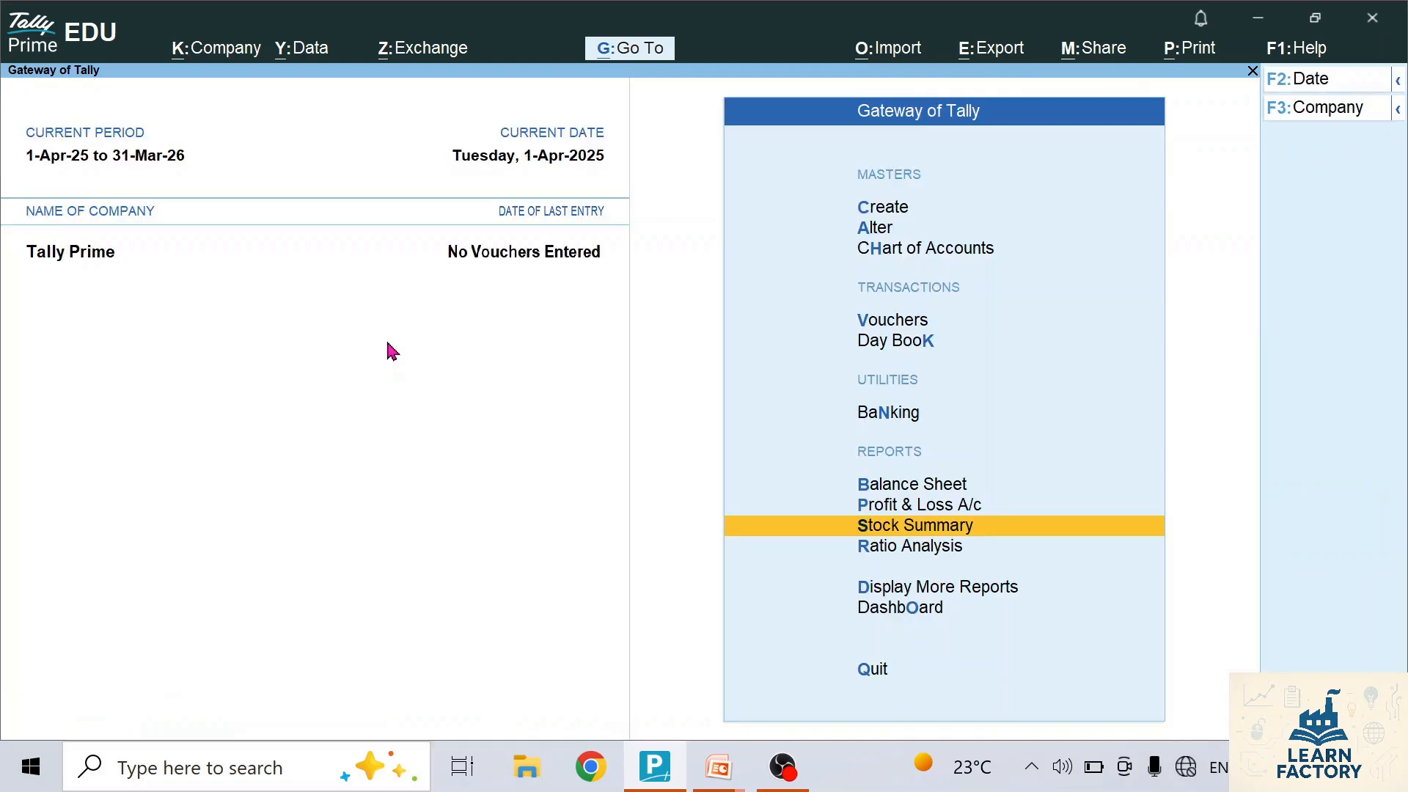